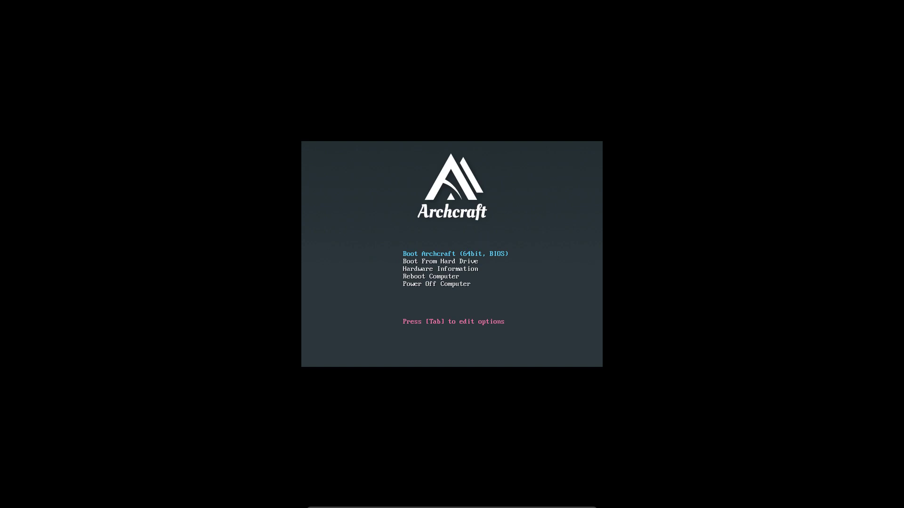
Sign in to the liveuser account with its password, retrying after returning to the user list.
key("Down")
key("Down")
key("Down")
key("Down")
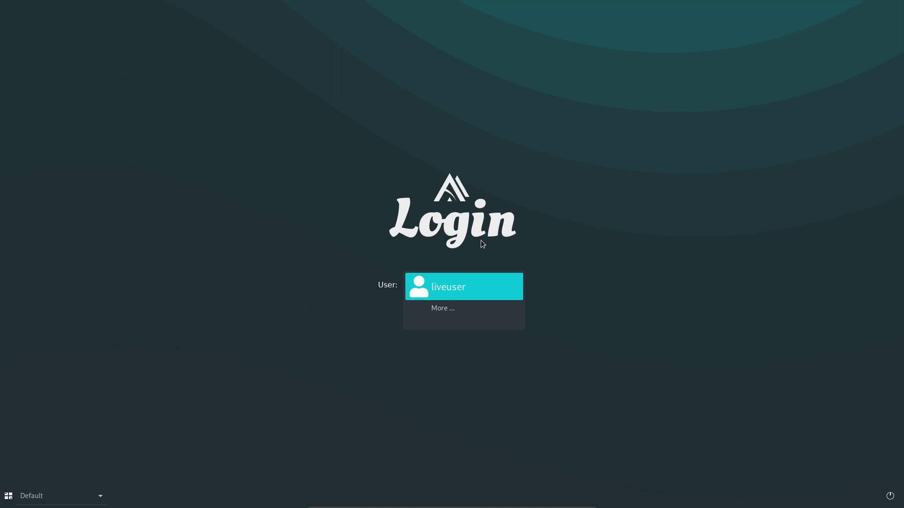
key("Return")
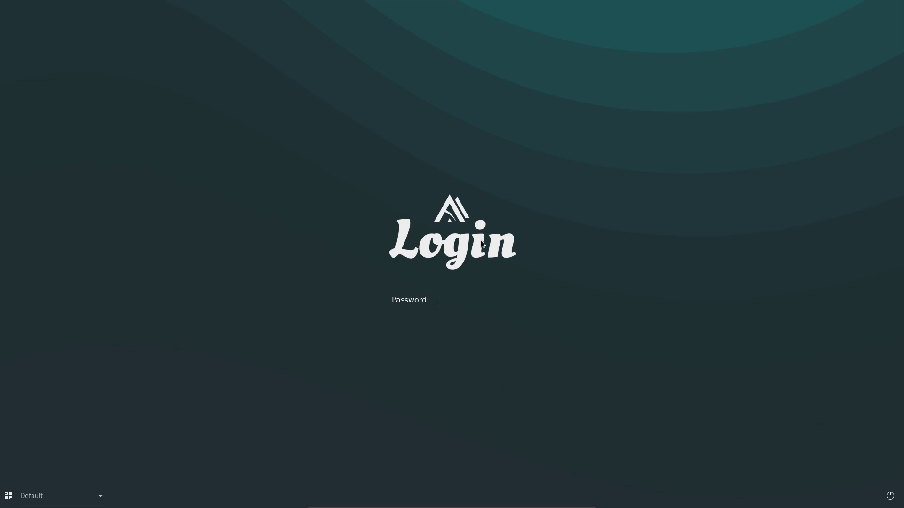
type("**********")
key("Return")
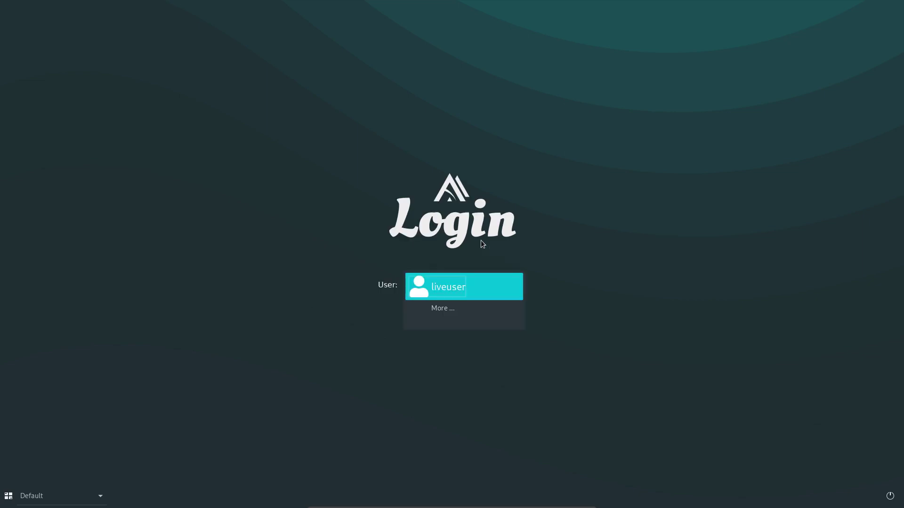
left_click(465, 281)
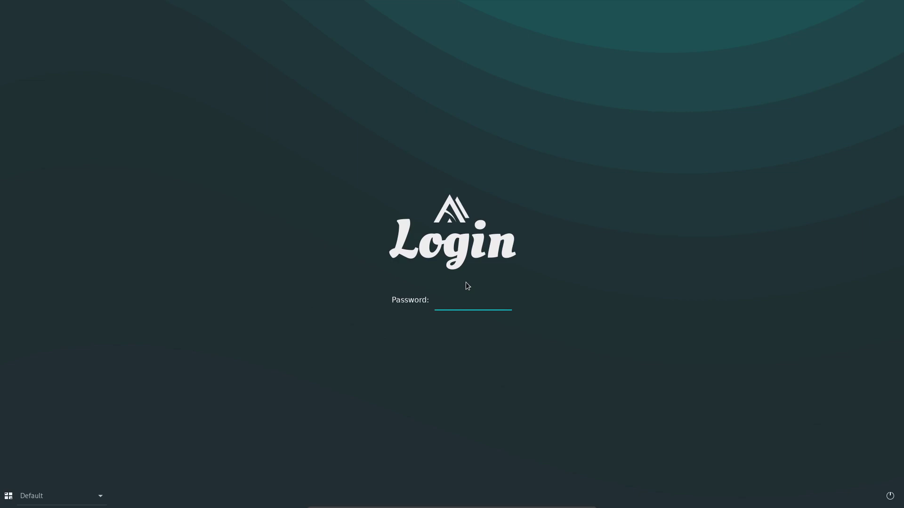
key("Return")
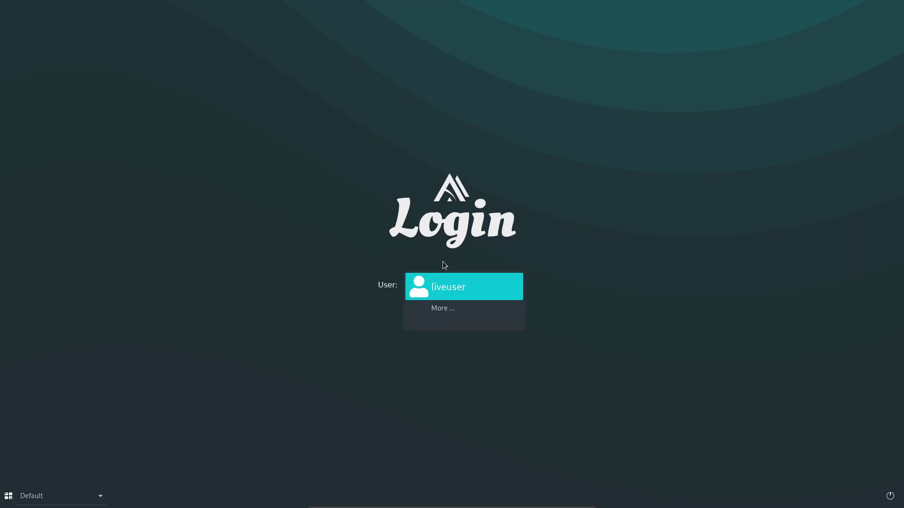
key("Return")
key("Return")
Log in as liveuser and nudge the Getting Started window into place.
left_click(457, 288)
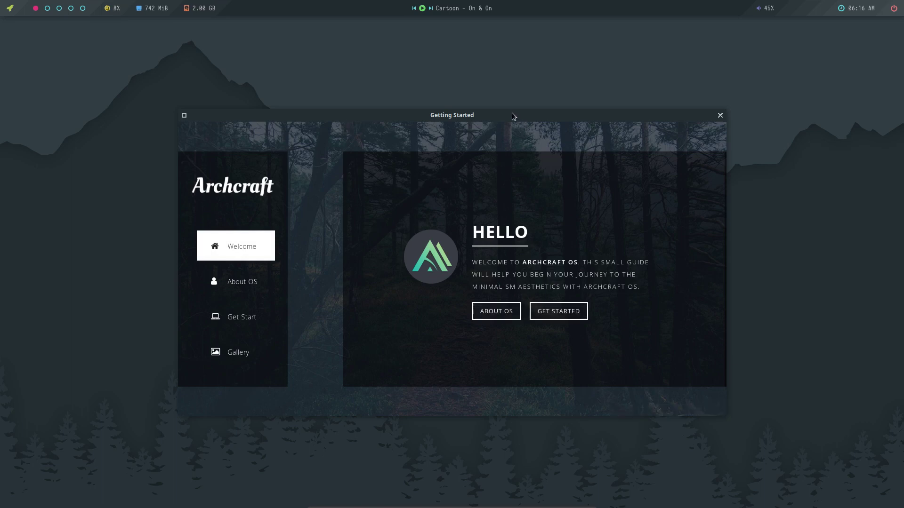
mouse_move(513, 112)
left_mouse_down()
mouse_move(651, 113)
mouse_move(523, 101)
left_mouse_up()
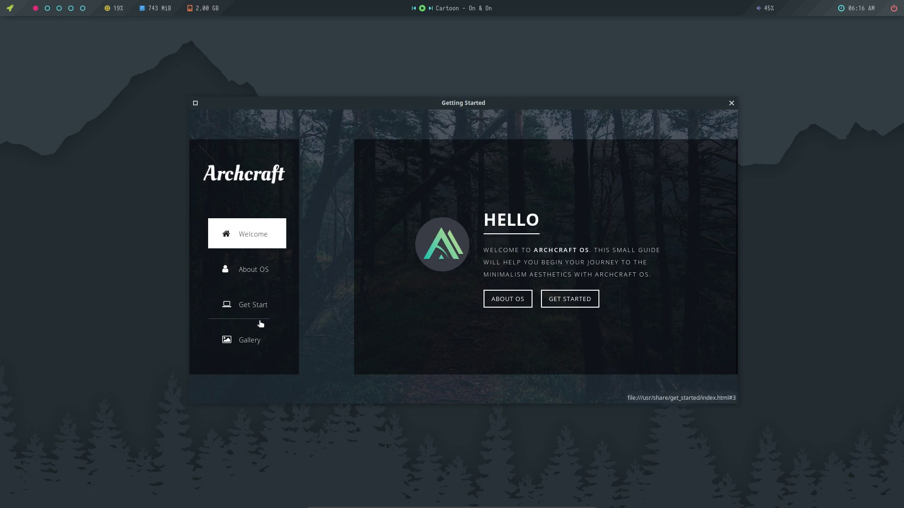
mouse_move(462, 101)
left_mouse_down()
mouse_move(507, 93)
mouse_move(503, 113)
mouse_move(478, 110)
left_mouse_up()
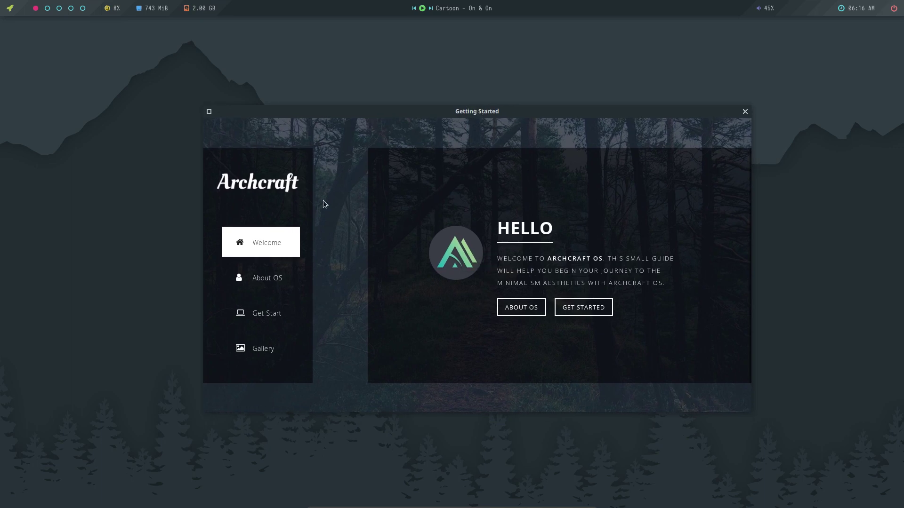
Browse the About OS, Get Start, Gallery and Welcome pages, then close the guide.
left_click(275, 294)
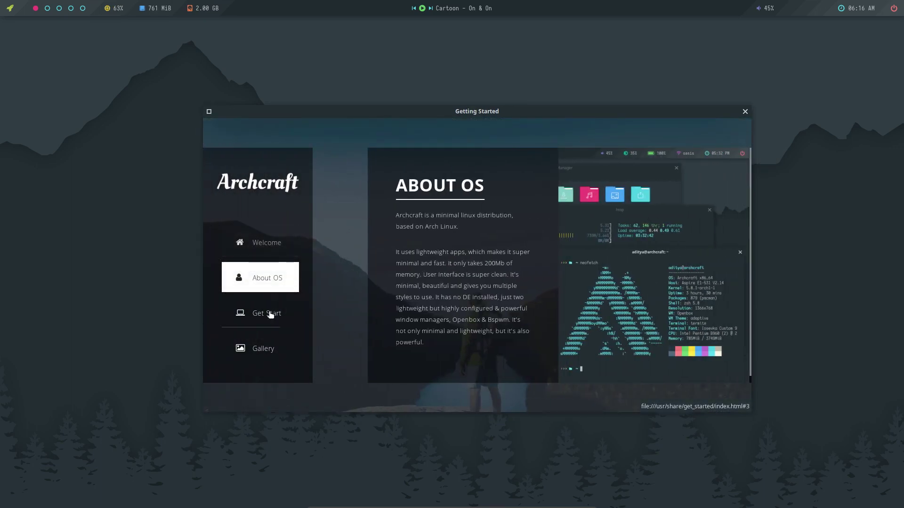
left_click(271, 315)
left_click(268, 347)
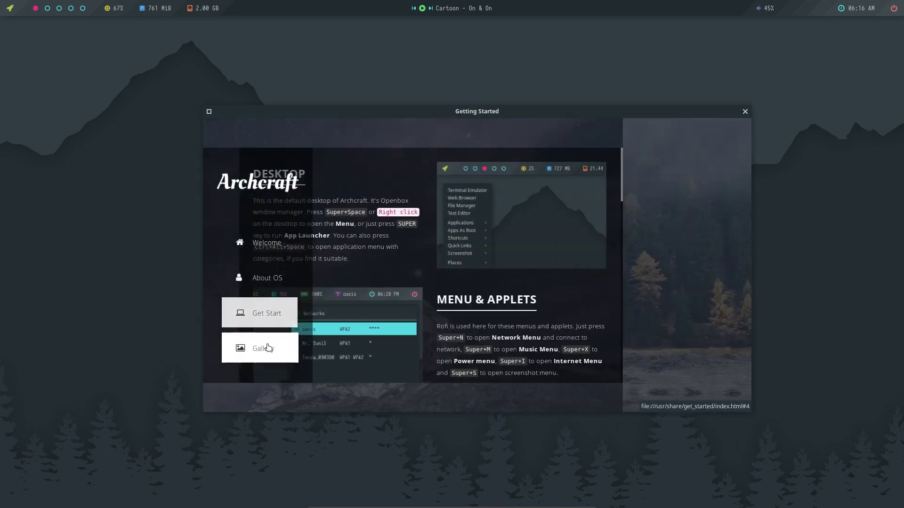
left_click(275, 241)
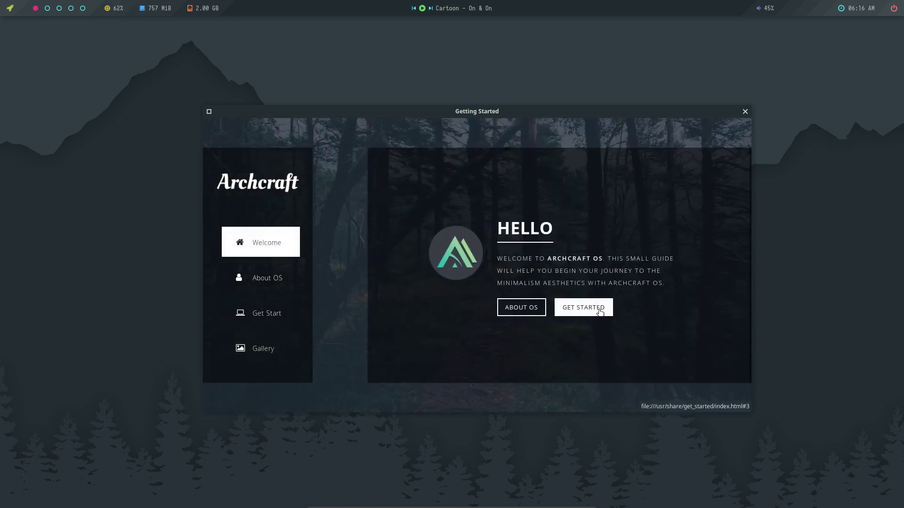
left_click(600, 312)
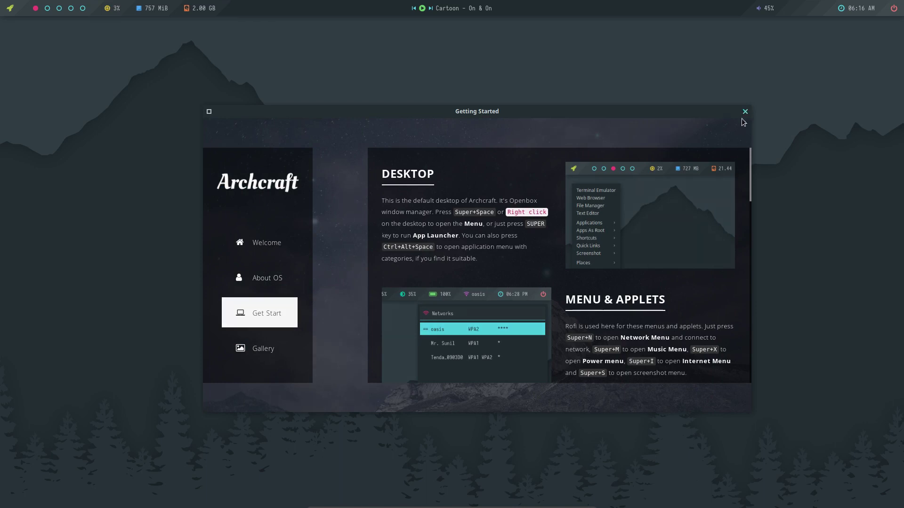
left_click(743, 112)
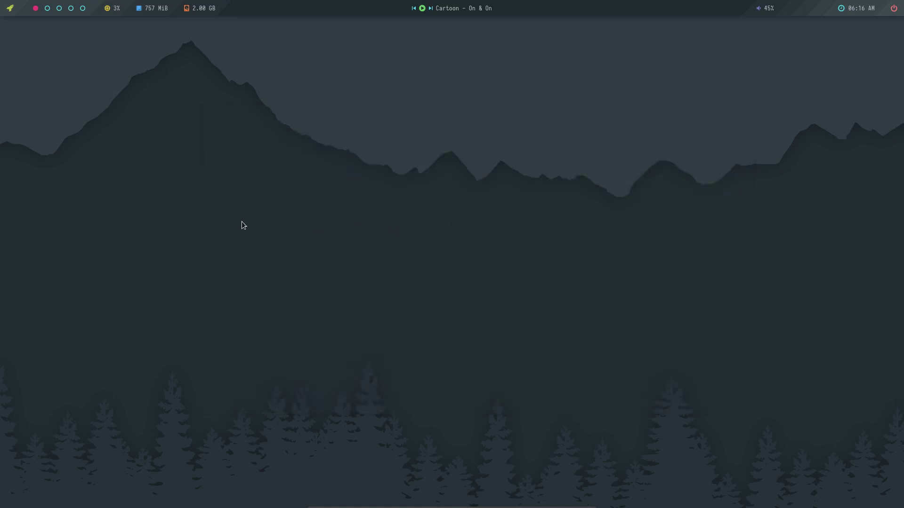
Launch Install Archcraft from the launcher, abandoning the Expert installer's root prompt.
left_click(10, 12)
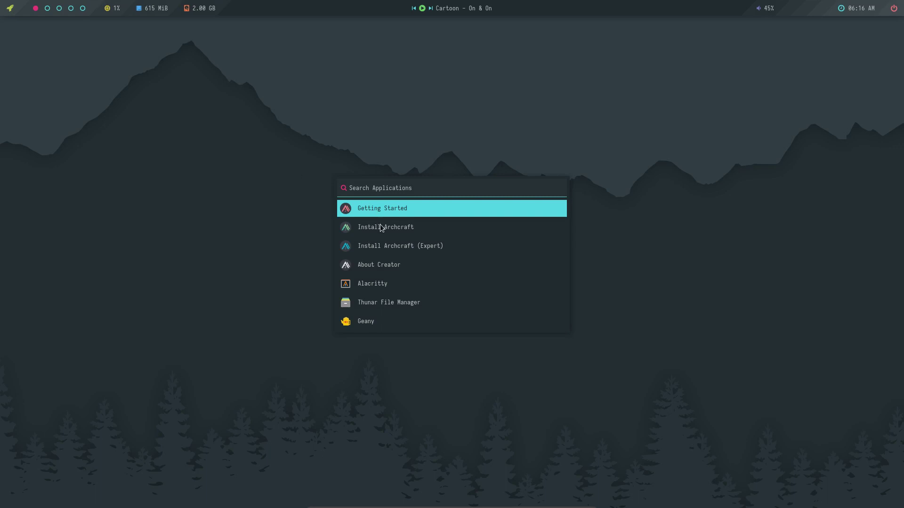
left_click(414, 246)
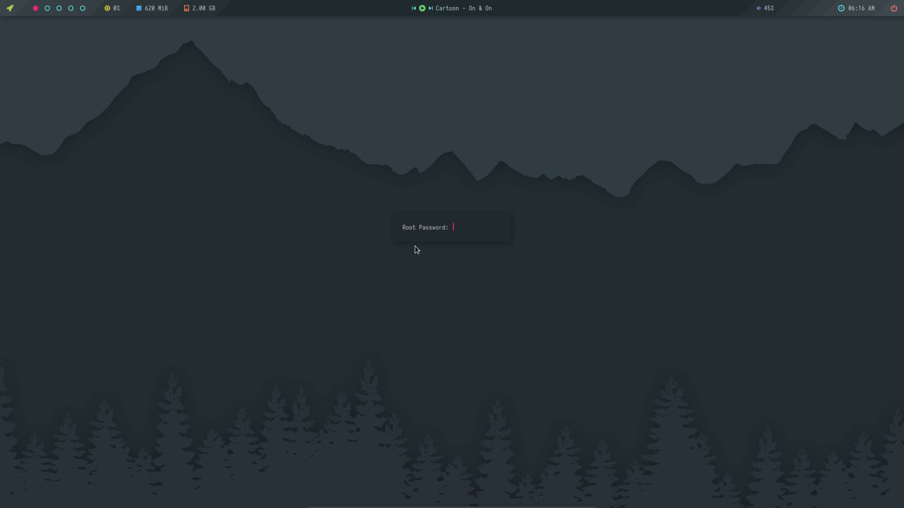
left_click(9, 12)
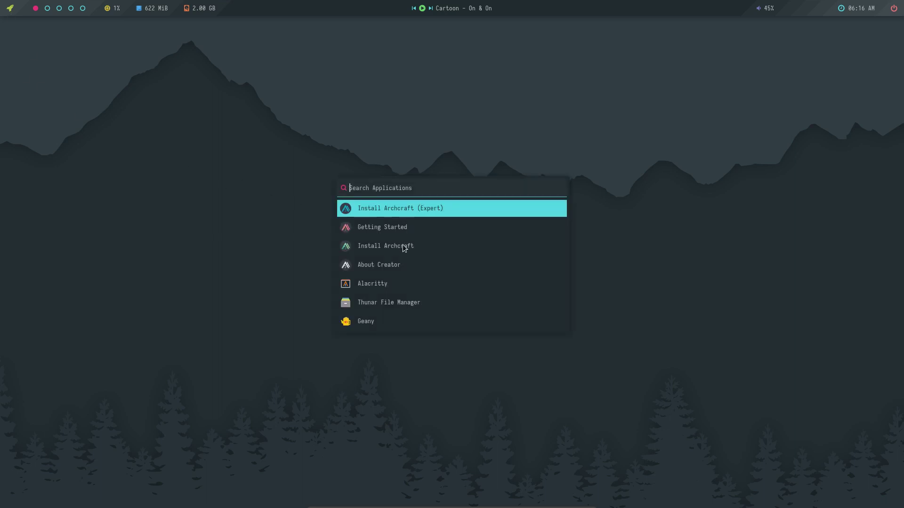
left_click(429, 245)
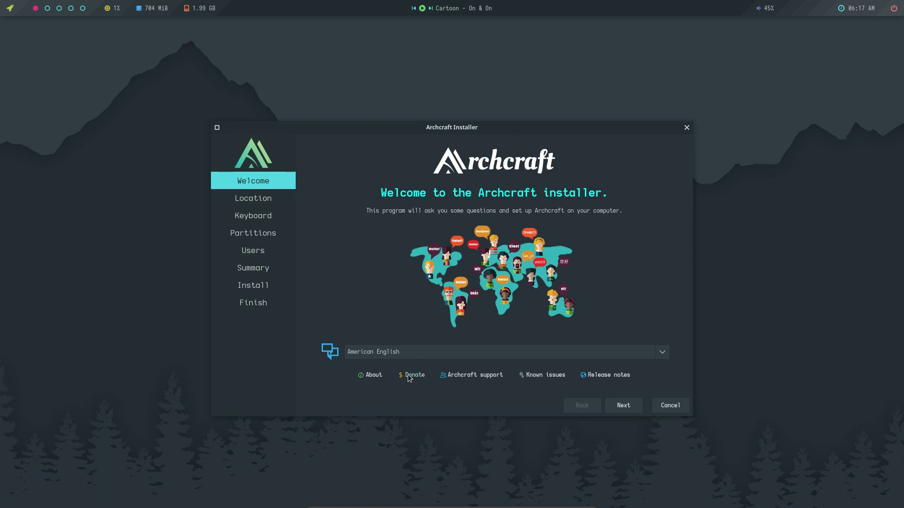
left_click(384, 357)
left_click(284, 348)
left_click(368, 375)
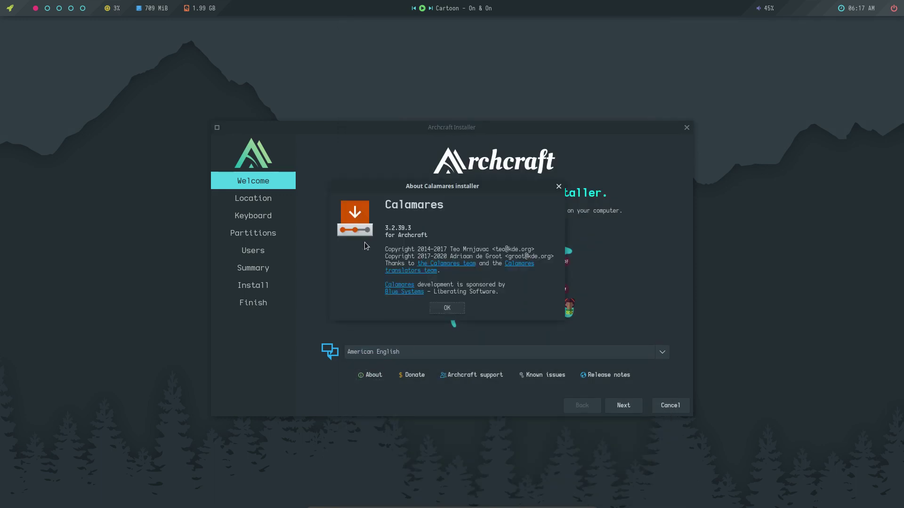
left_click(559, 187)
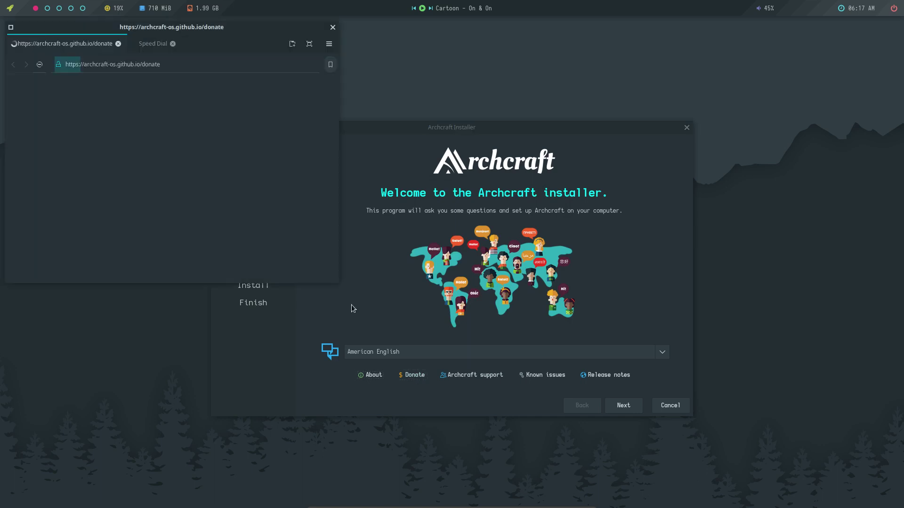
left_click(332, 29)
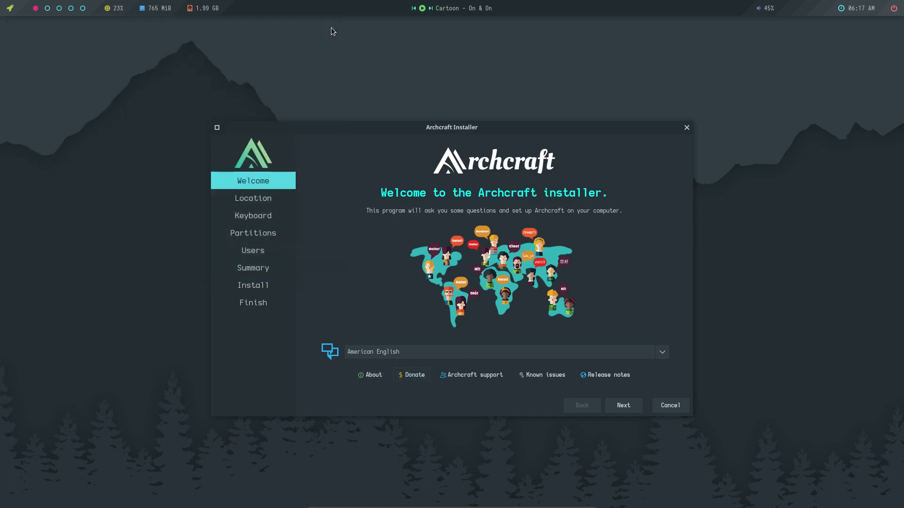
left_click(444, 375)
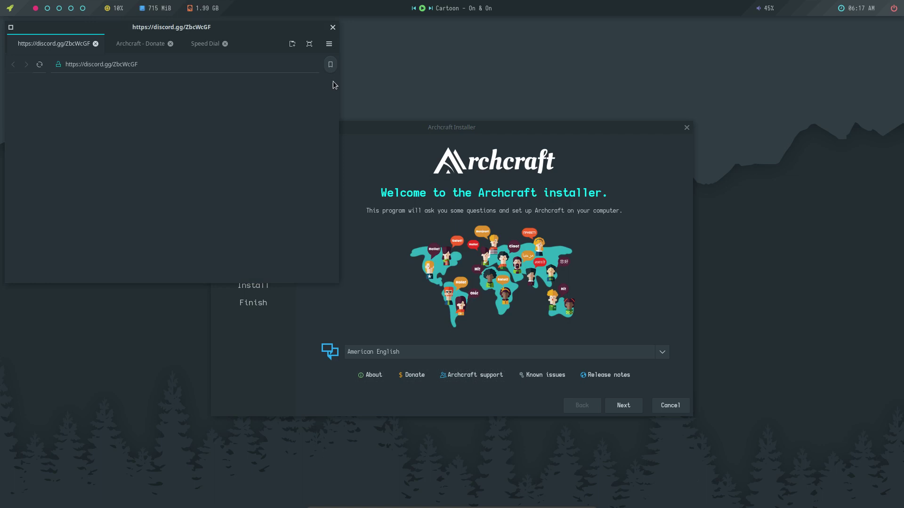
left_click(539, 376)
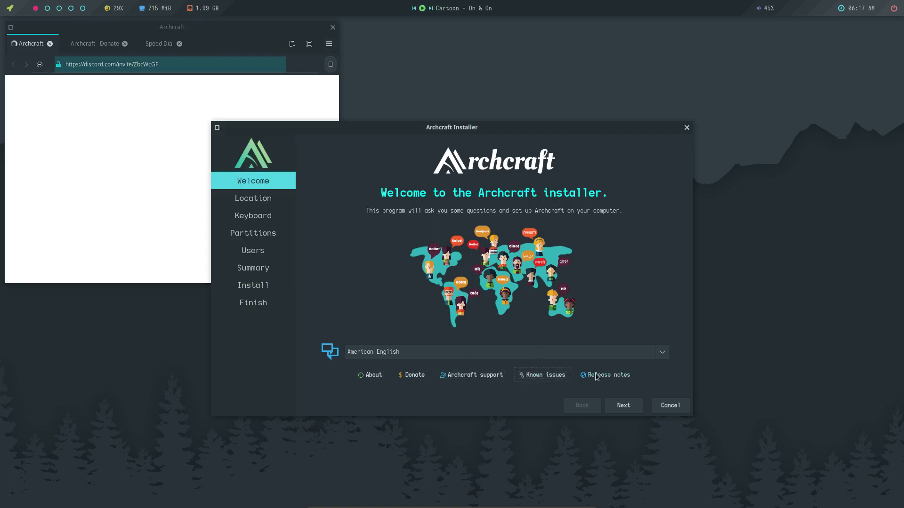
left_click(598, 374)
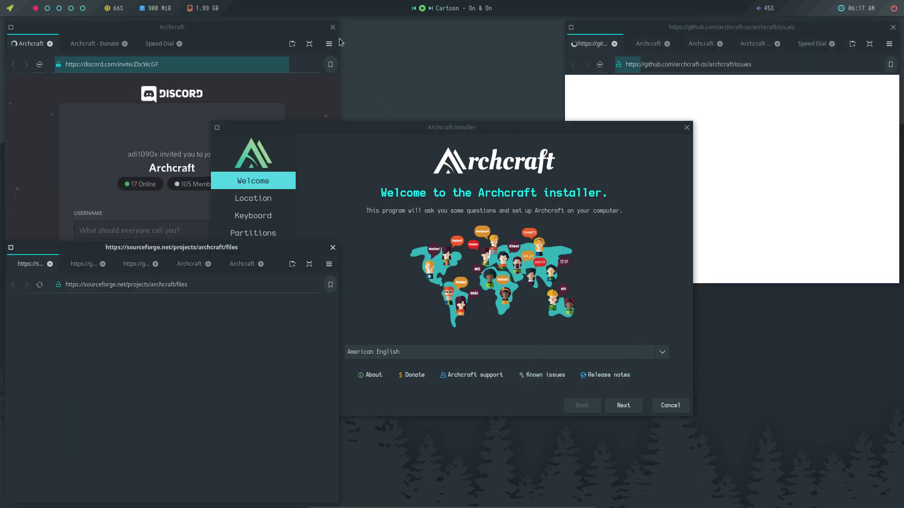
left_click(333, 27)
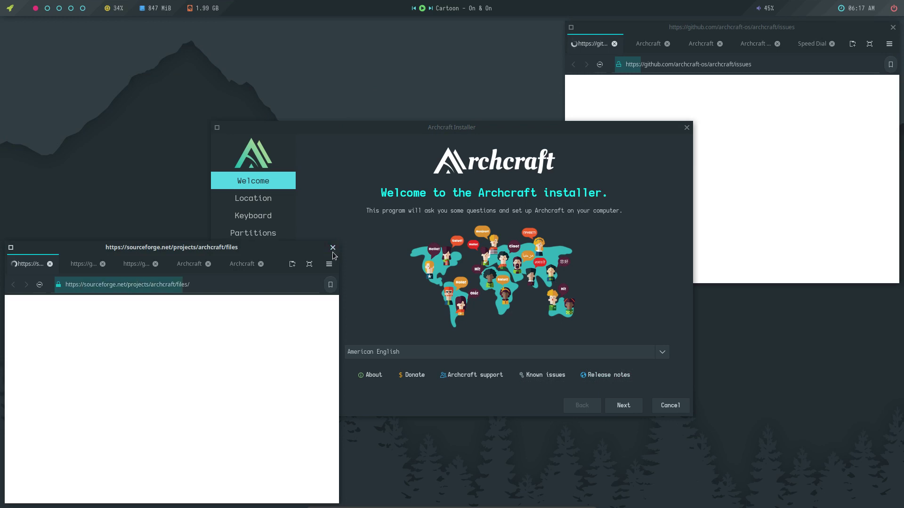
left_click(333, 248)
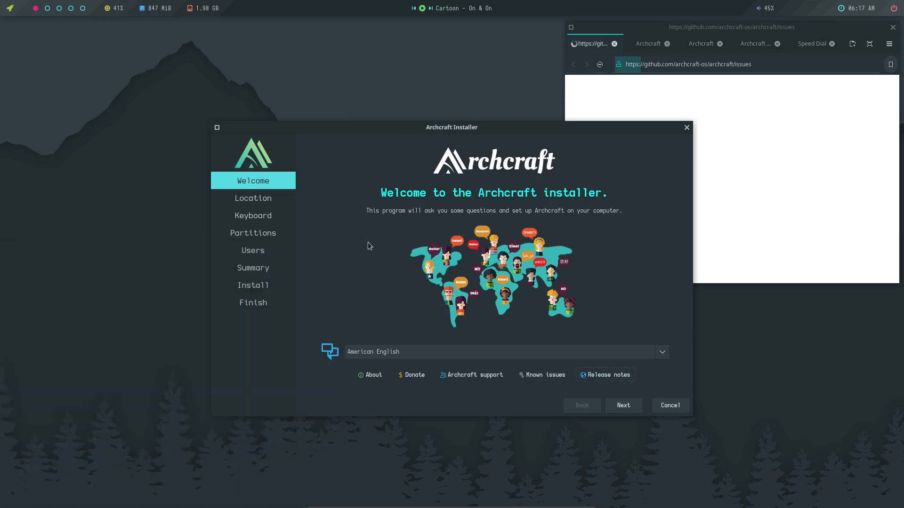
left_click(893, 28)
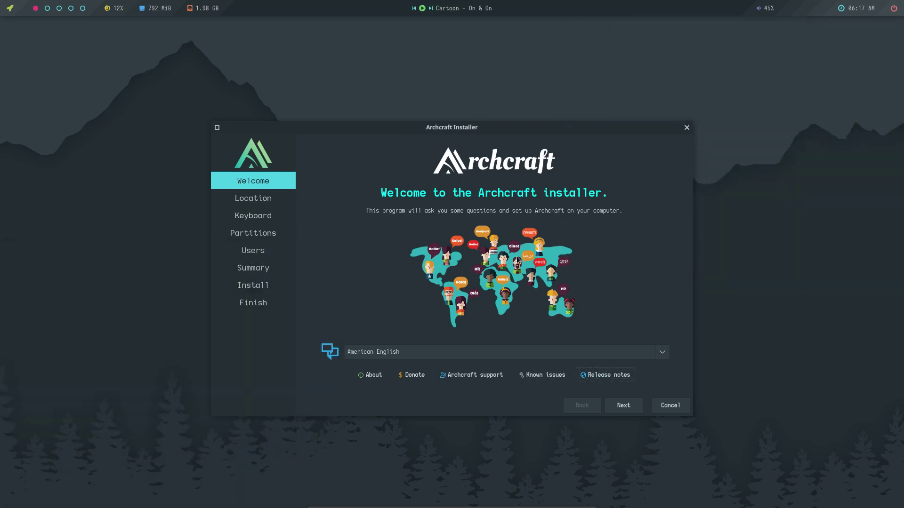
Accept the Europe/Brussels timezone and select the Belgian keyboard layout with its default variant.
left_click(627, 405)
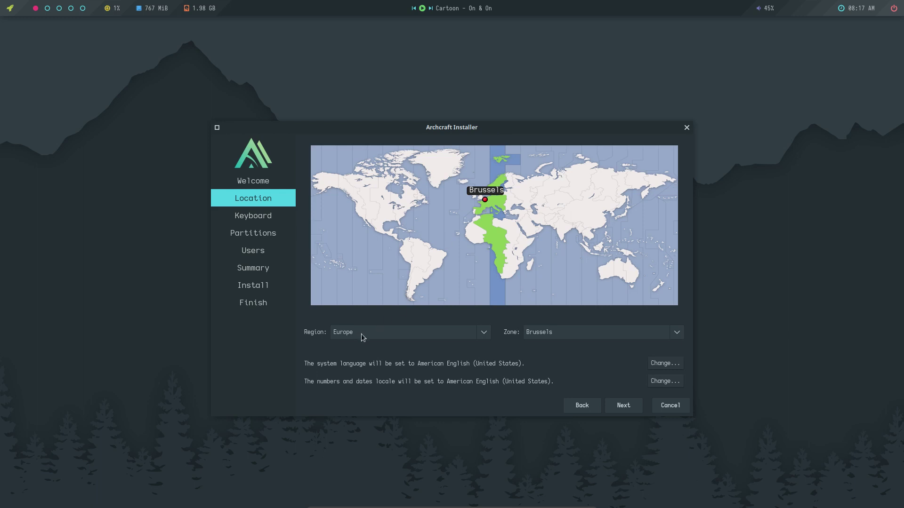
left_click(625, 408)
scroll(338, 335, "up", 5)
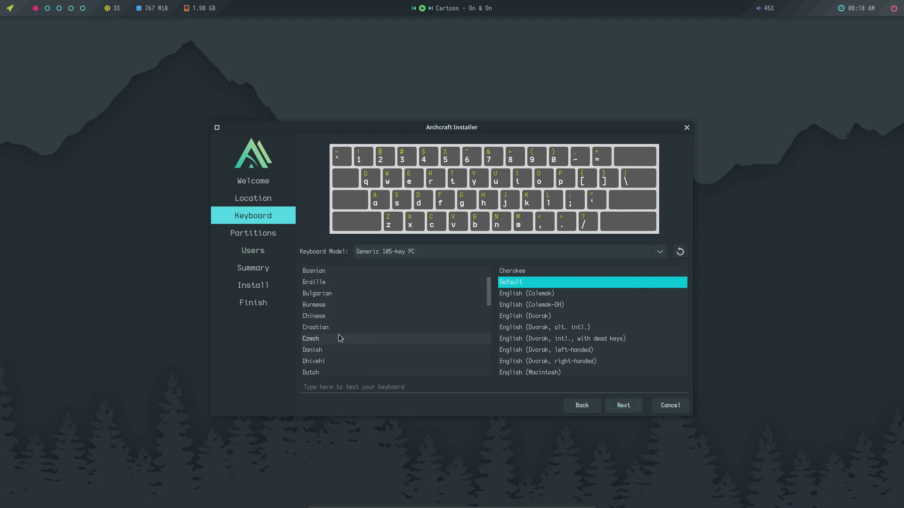
left_click(332, 317)
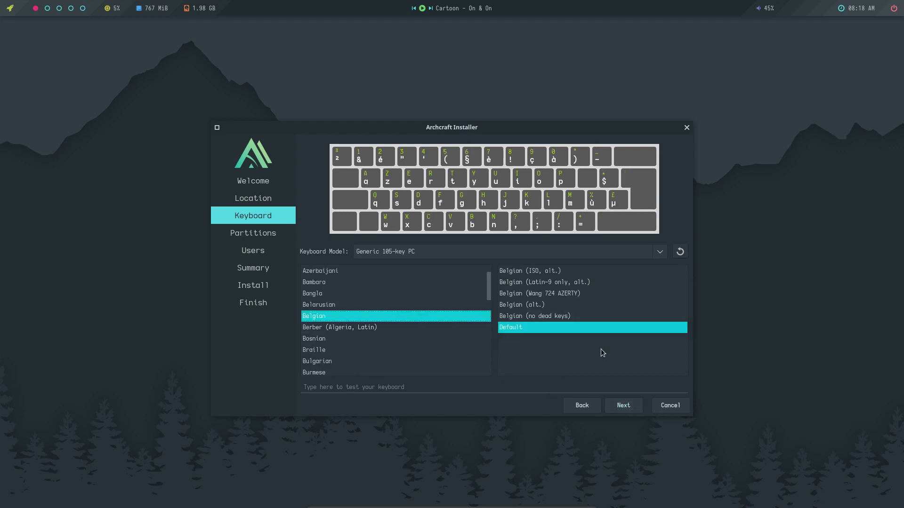
left_click(629, 408)
Choose Erase disk for the 30.5 GiB VBOX disk after briefly trying Manual partitioning.
left_click(356, 170)
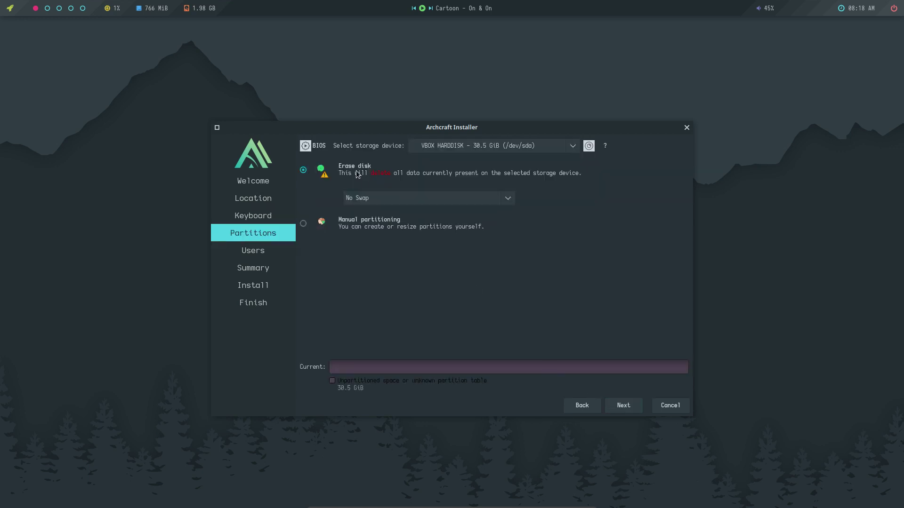
left_click(374, 200)
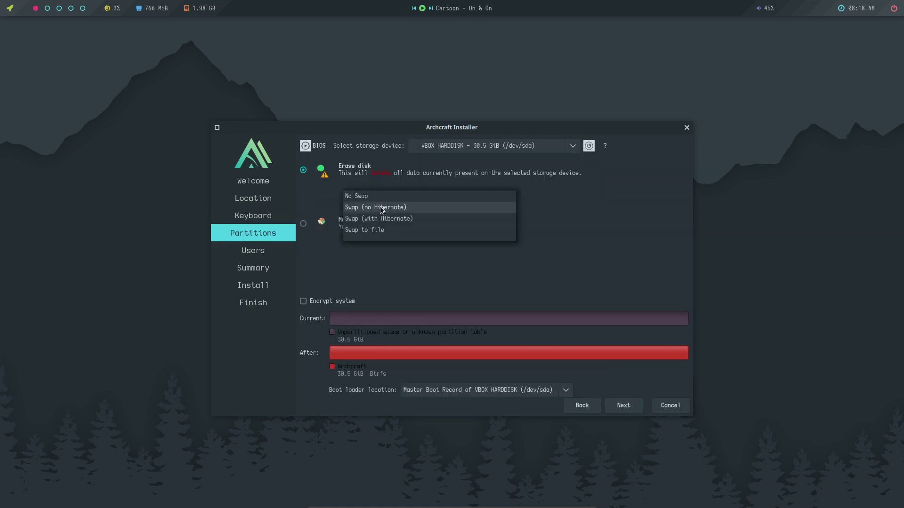
left_click(391, 265)
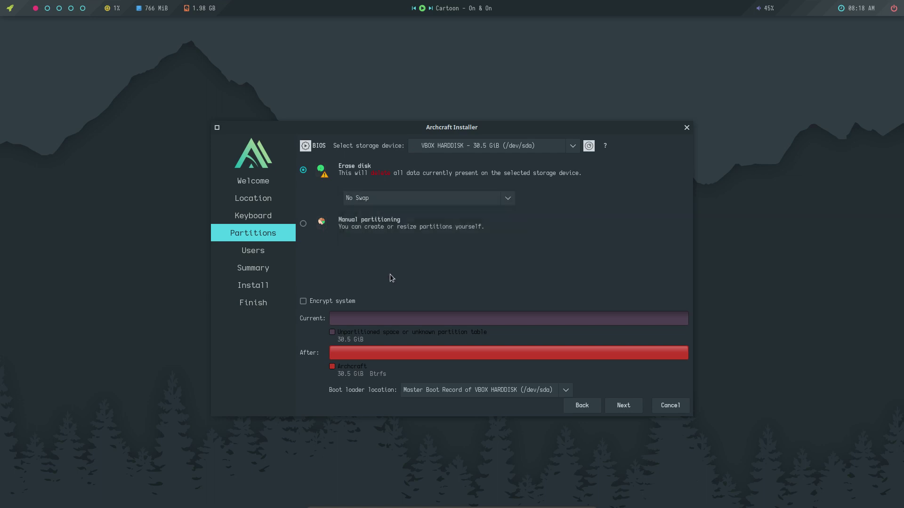
left_click(383, 227)
left_click(353, 174)
Try the swap and hibernation swap options, then settle on No Swap.
left_click(399, 197)
left_click(396, 209)
left_click(400, 199)
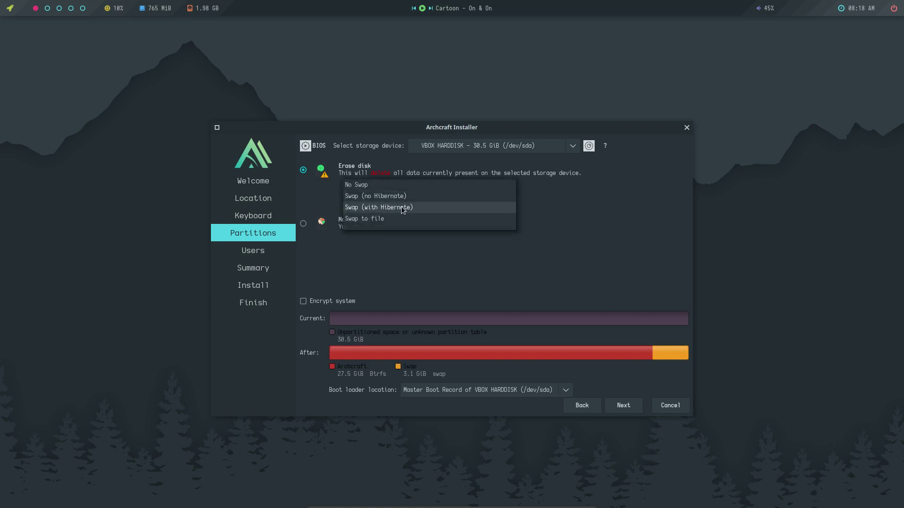
left_click(400, 210)
left_click(400, 200)
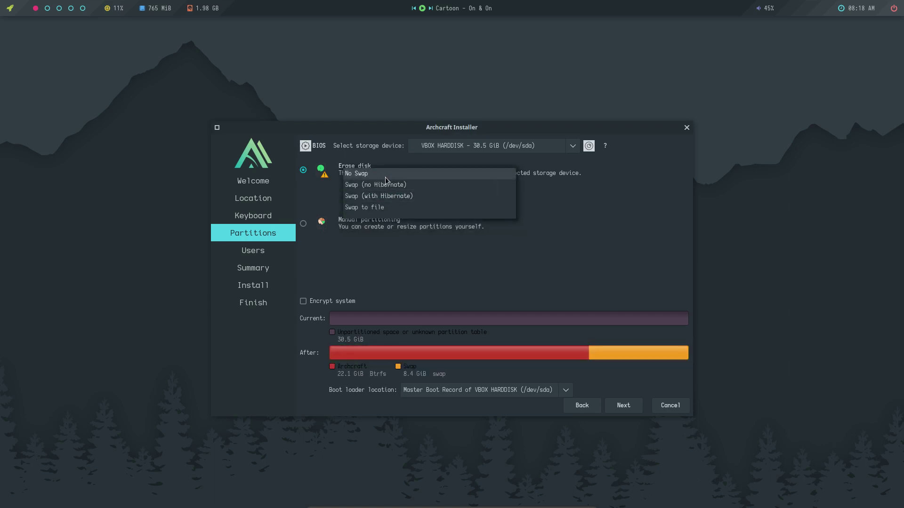
left_click(383, 173)
left_click(384, 202)
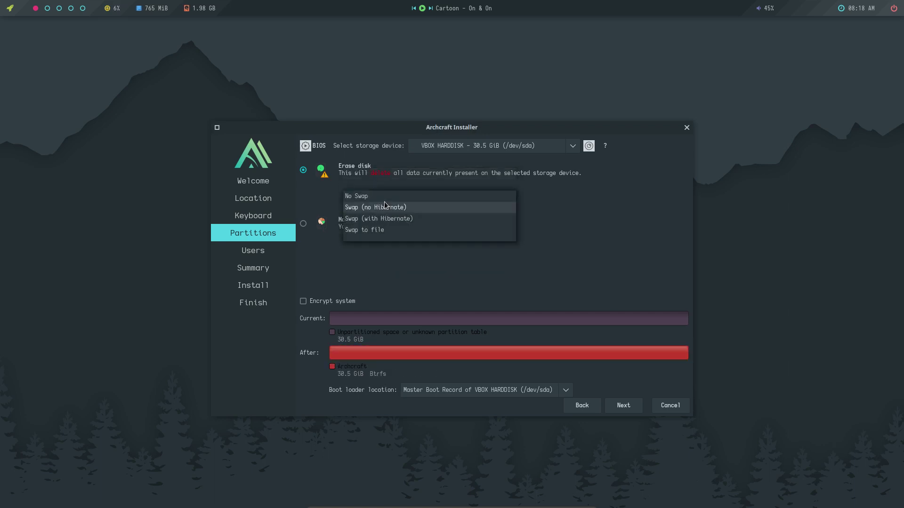
left_click(355, 295)
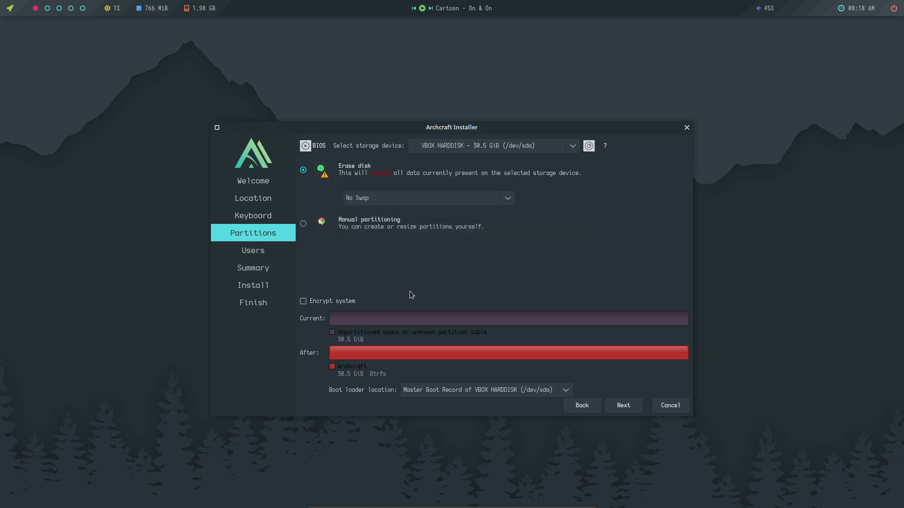
On the Users page, enter the user's name and type the password twice.
left_click(623, 406)
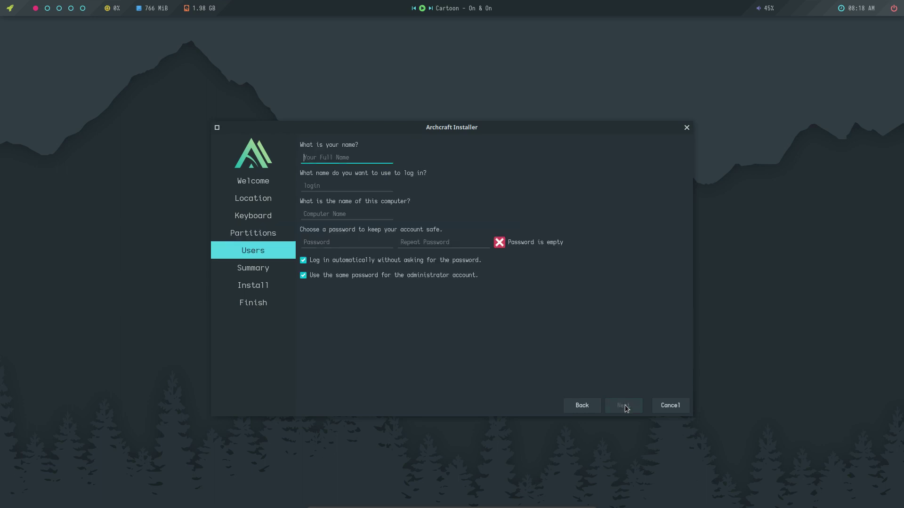
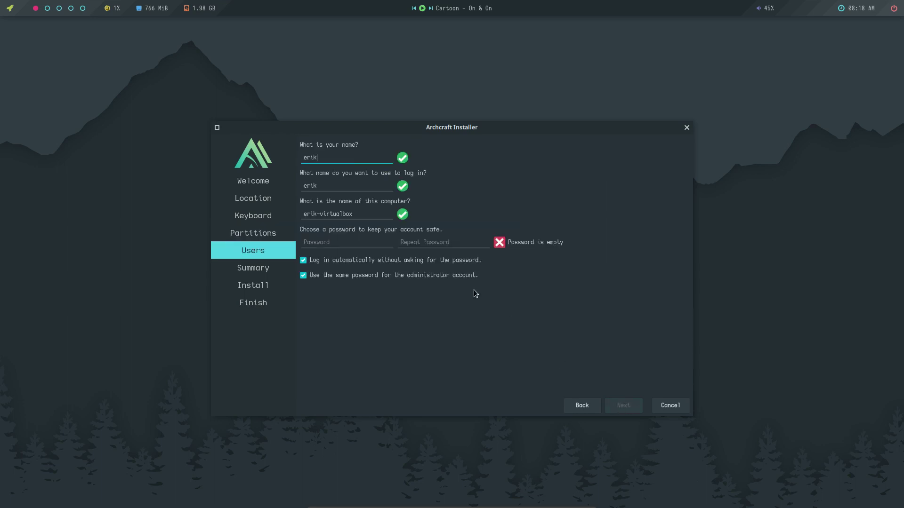
key("Tab")
key("Tab")
key("Tab")
key("Tab")
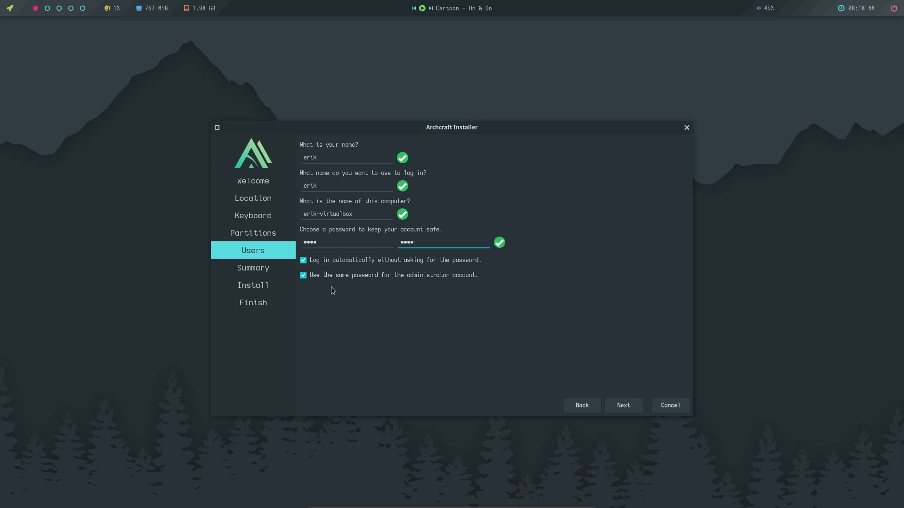
Keep automatic login and the shared administrator password enabled, and continue to Summary.
left_click(376, 268)
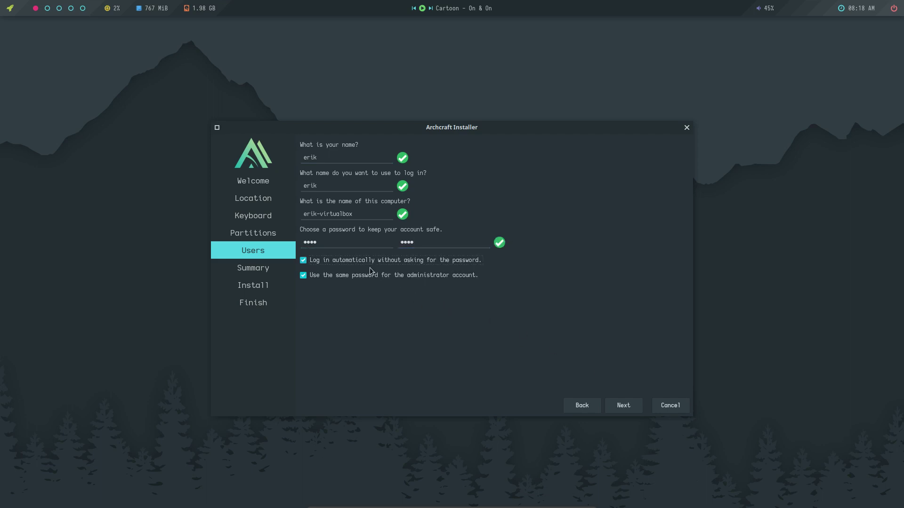
left_click(322, 276)
left_click(312, 275)
left_click(308, 261)
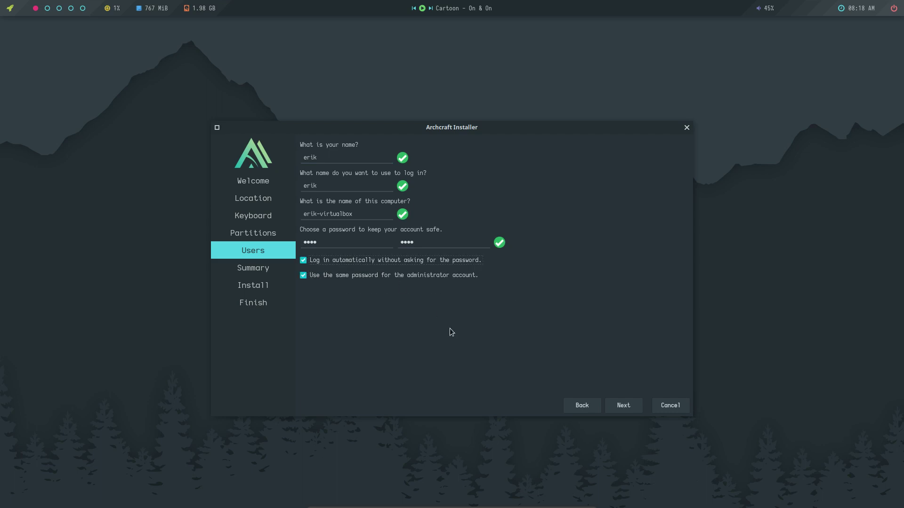
left_click(627, 402)
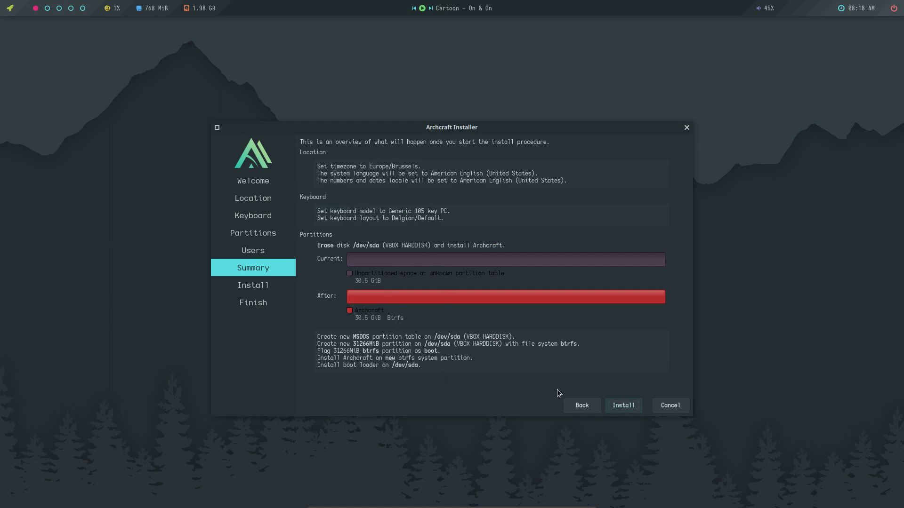
Start installing Archcraft onto /dev/sda from the Summary page.
left_click(623, 406)
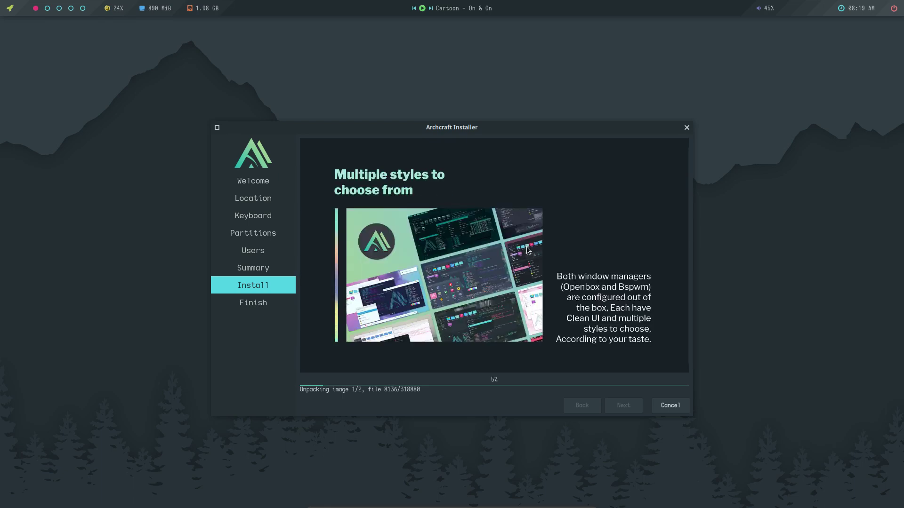
left_click(123, 223)
In a new Alacritty terminal, run sudo pacman -Sy to sync all five databases, then close it.
key("super+Return")
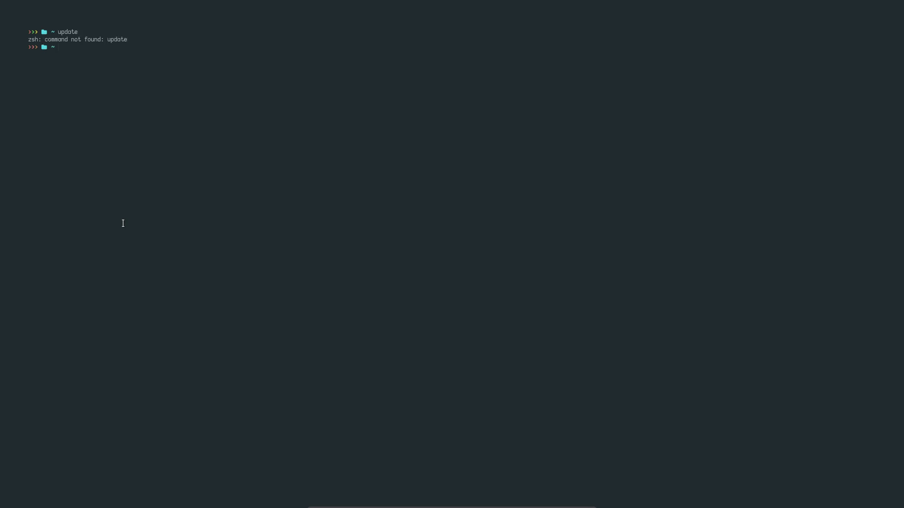
type("sudo pacman -Sy")
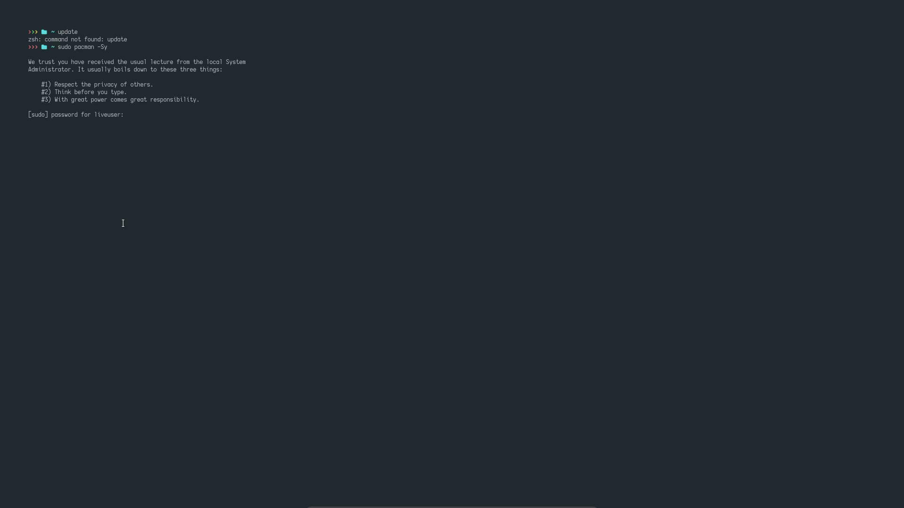
type("*******")
key("Return")
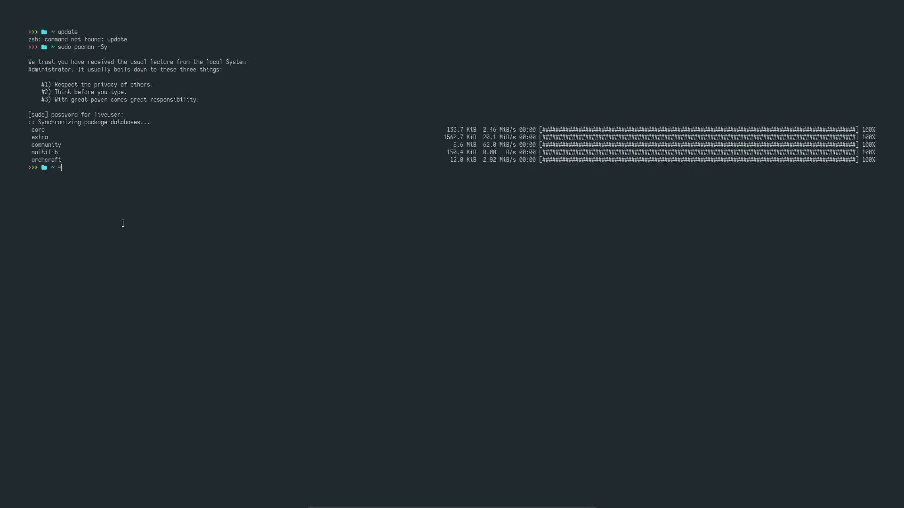
key("F11")
key("F11")
key("super+q")
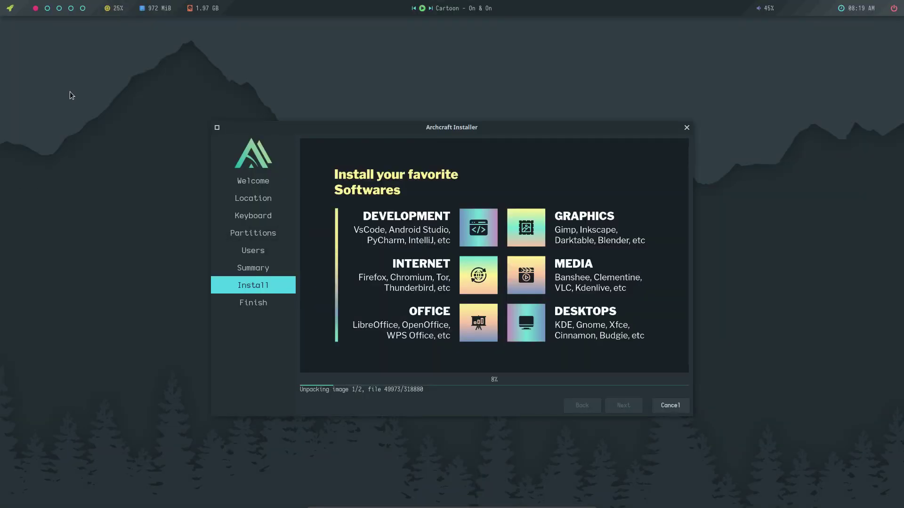
Visit workspaces 4 and 5, set the bar clock to show May 27, 2021, and return to workspace 1.
left_click(47, 8)
left_click(71, 8)
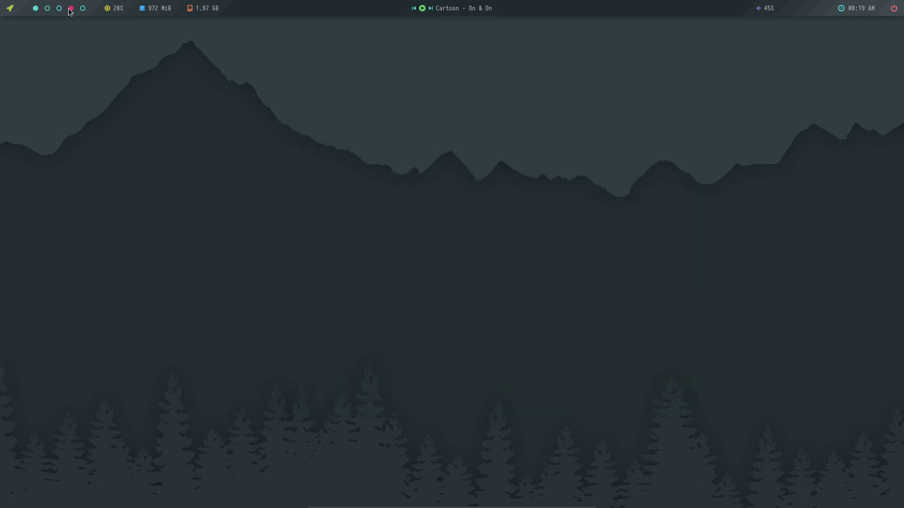
left_click(82, 8)
left_click(858, 12)
left_click(859, 13)
left_click(861, 15)
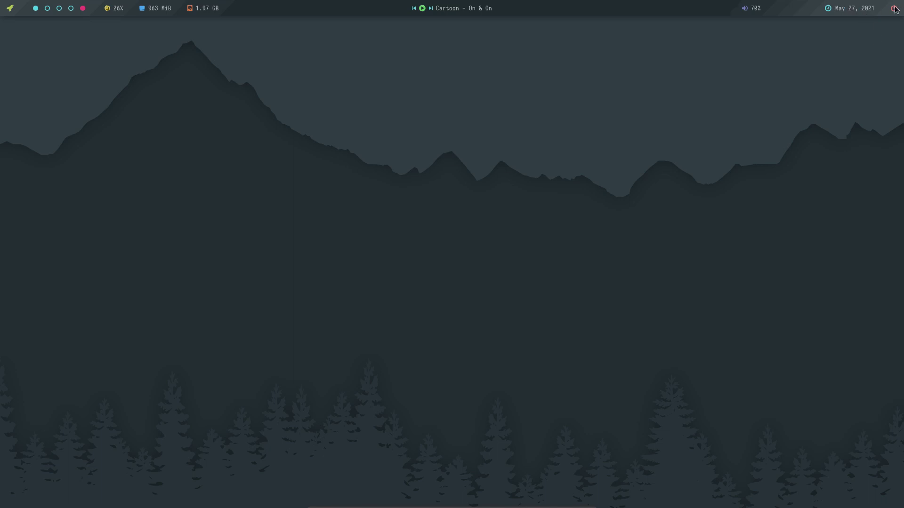
left_click(35, 9)
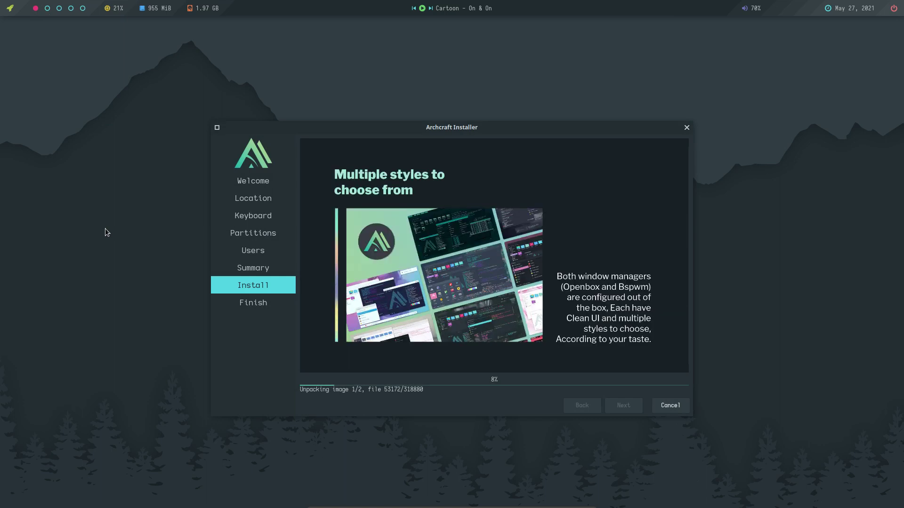
Run neofetch in a terminal from the desktop menu, showing 972 packages, then close it.
right_click(66, 195)
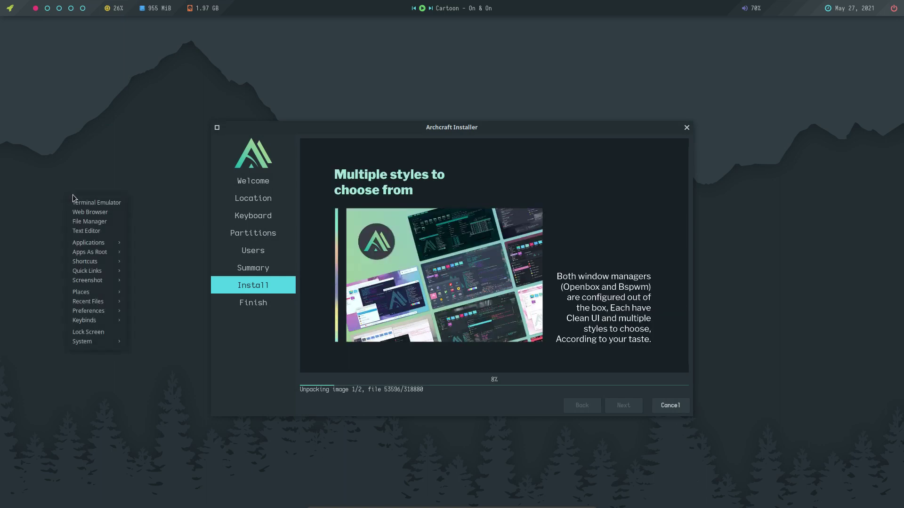
left_click(98, 203)
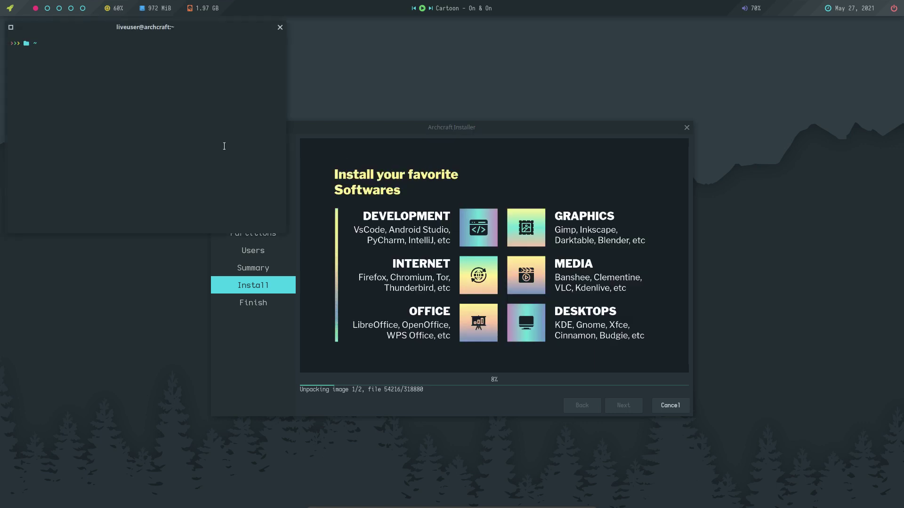
type("neofetch")
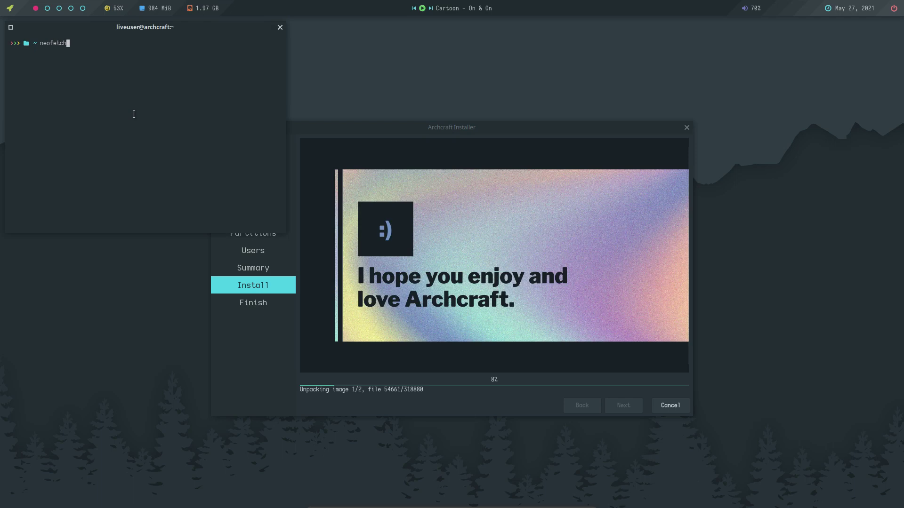
key("Return")
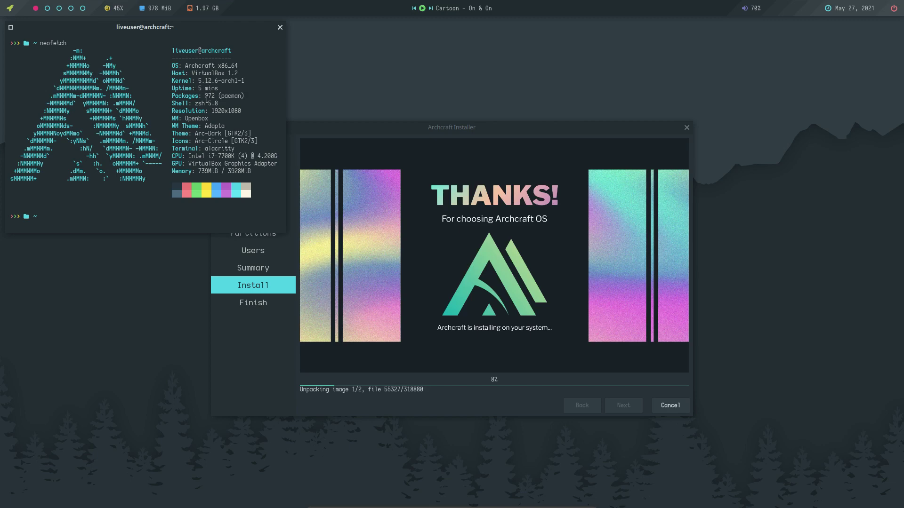
left_click_drag(218, 96, 202, 96)
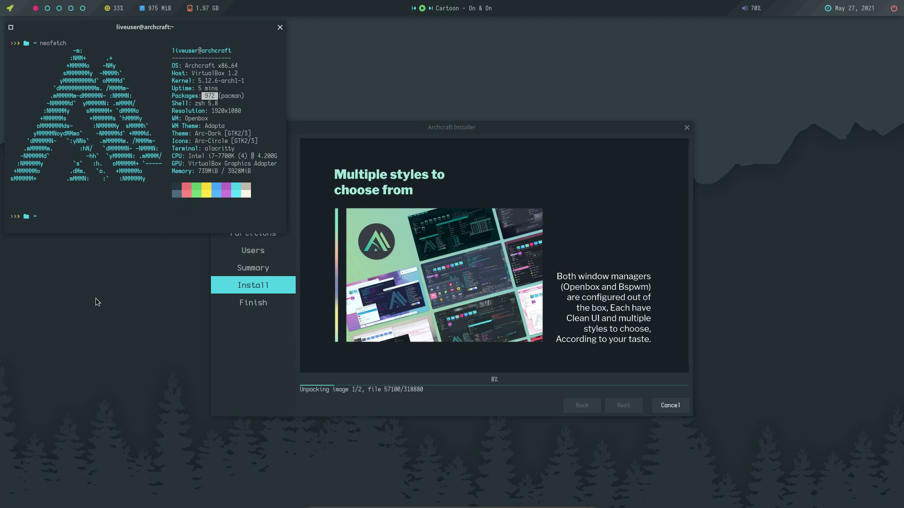
left_click(279, 27)
Move the installer window to the upper right and browse the desktop menu's application categories.
left_click_drag(418, 130, 582, 92)
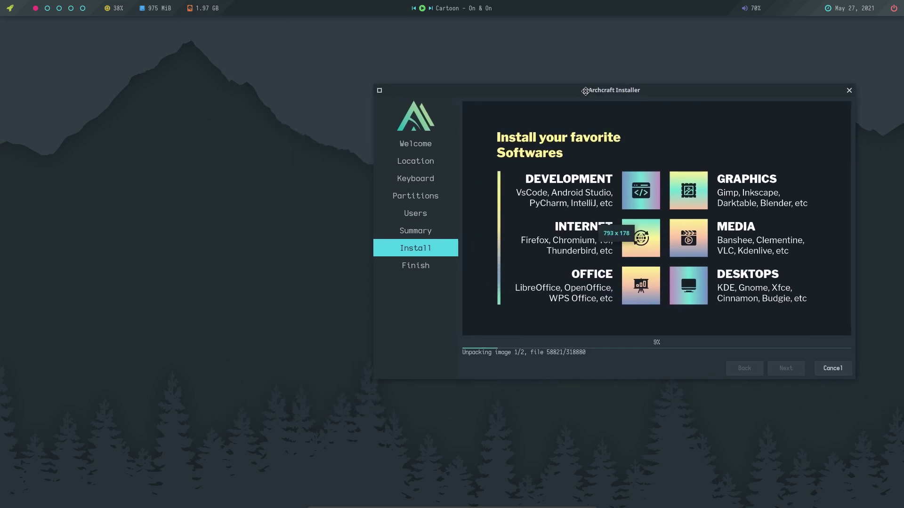
right_click(56, 207)
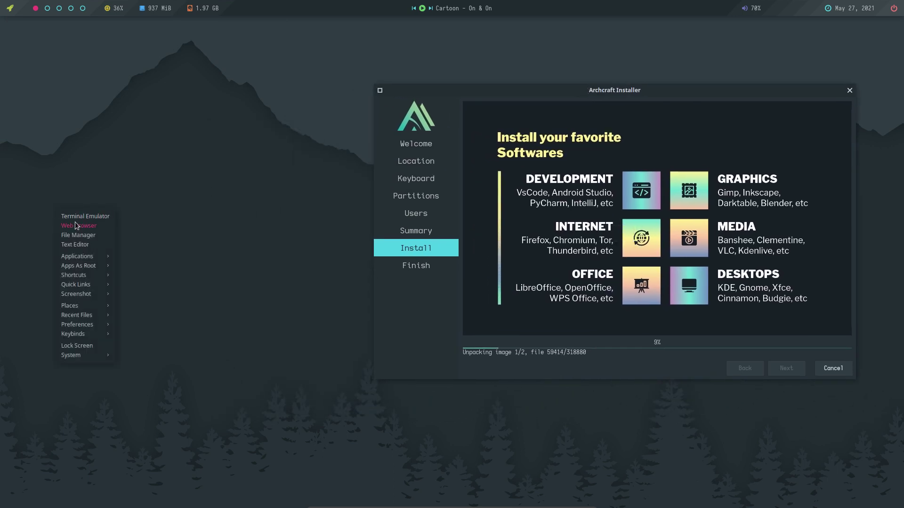
left_click(81, 258)
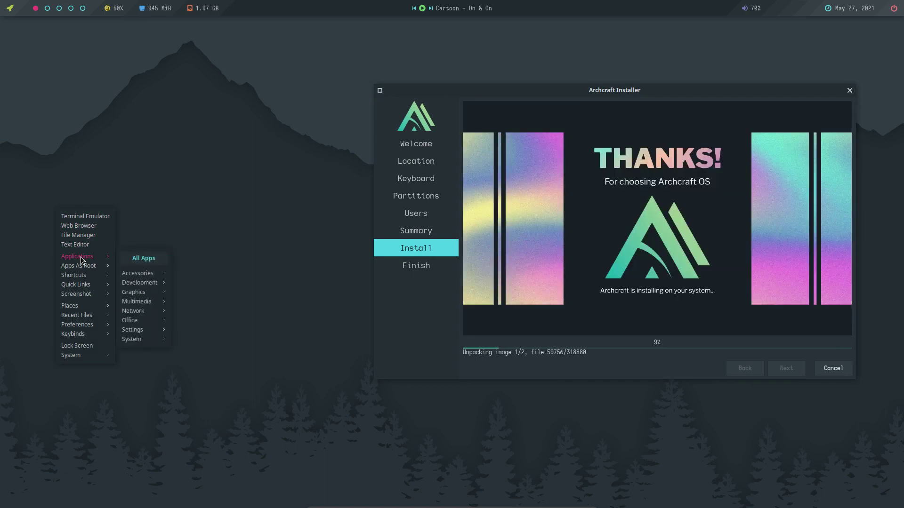
mouse_move(137, 279)
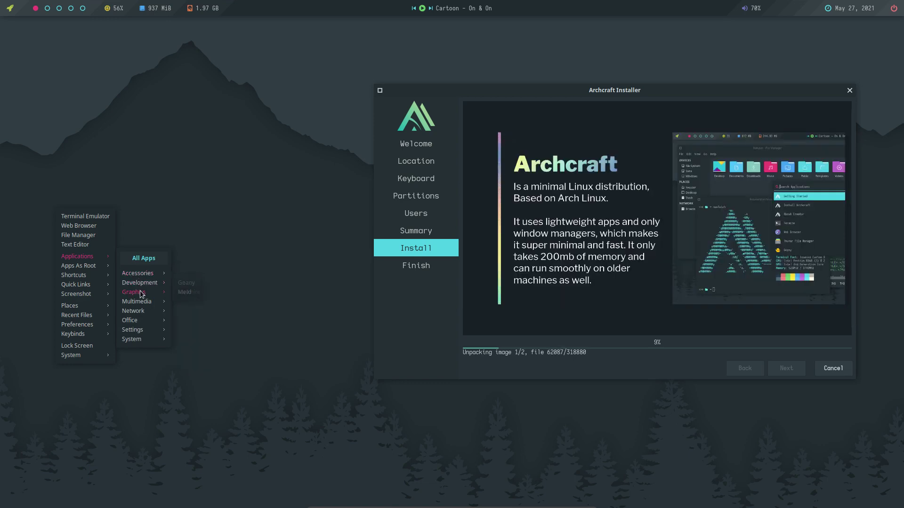
mouse_move(142, 304)
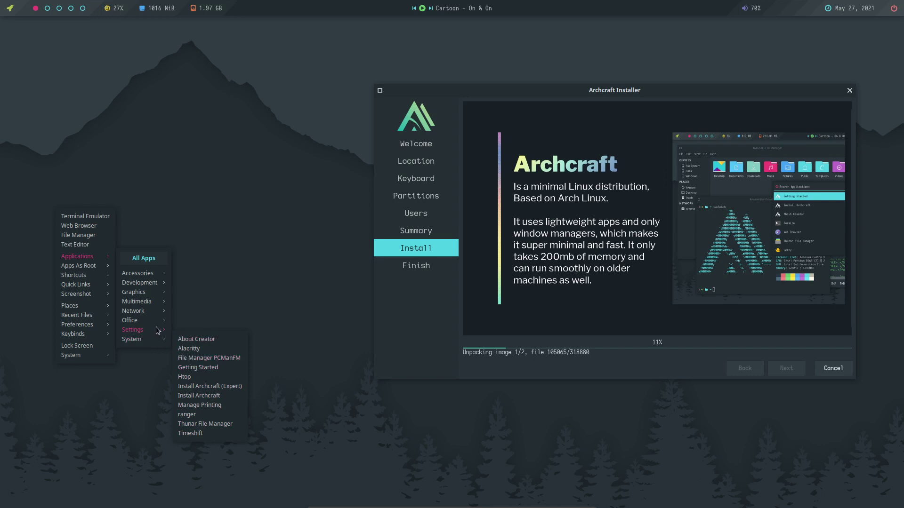
mouse_move(87, 270)
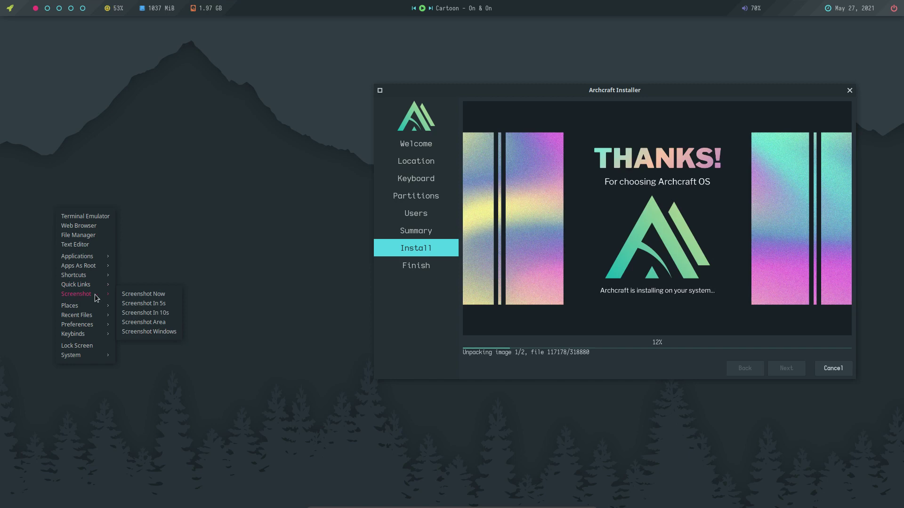
Take a 5-second delayed screenshot, then dismiss the desktop menu and close the Viewnior preview.
left_click(156, 307)
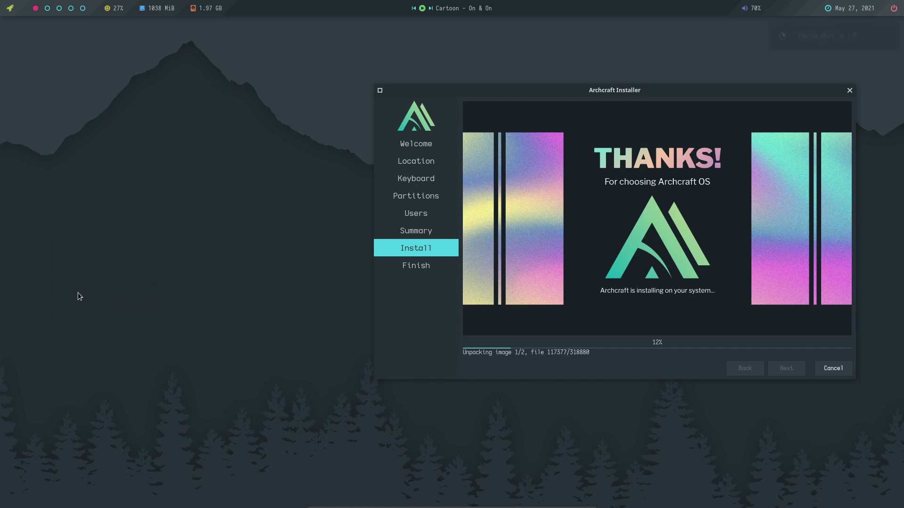
right_click(77, 292)
mouse_move(105, 385)
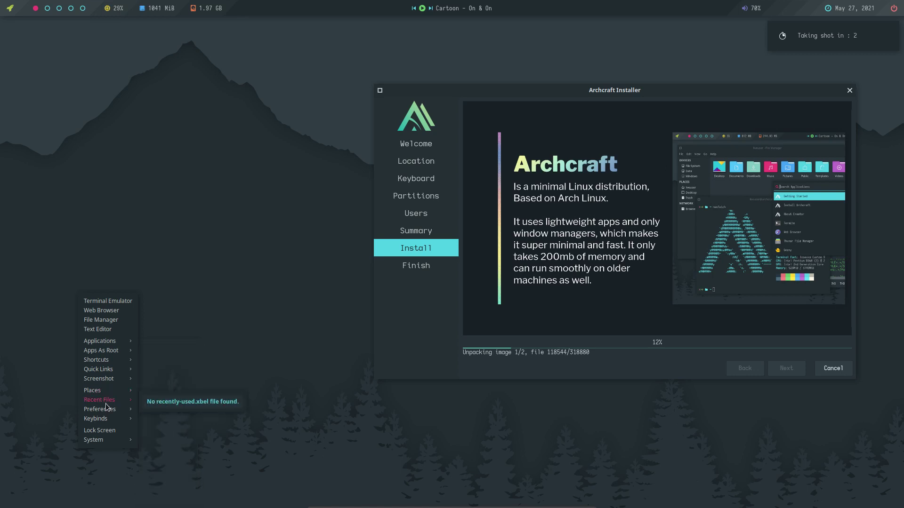
mouse_move(178, 371)
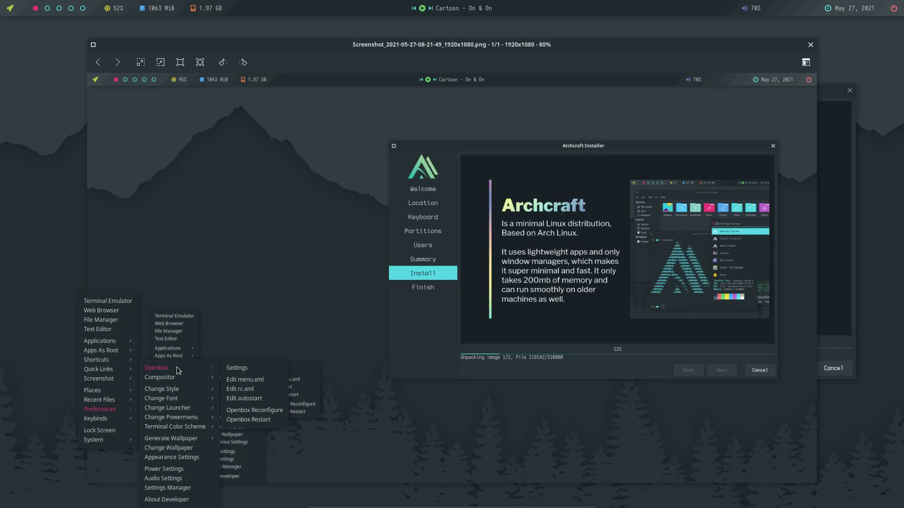
left_click(756, 52)
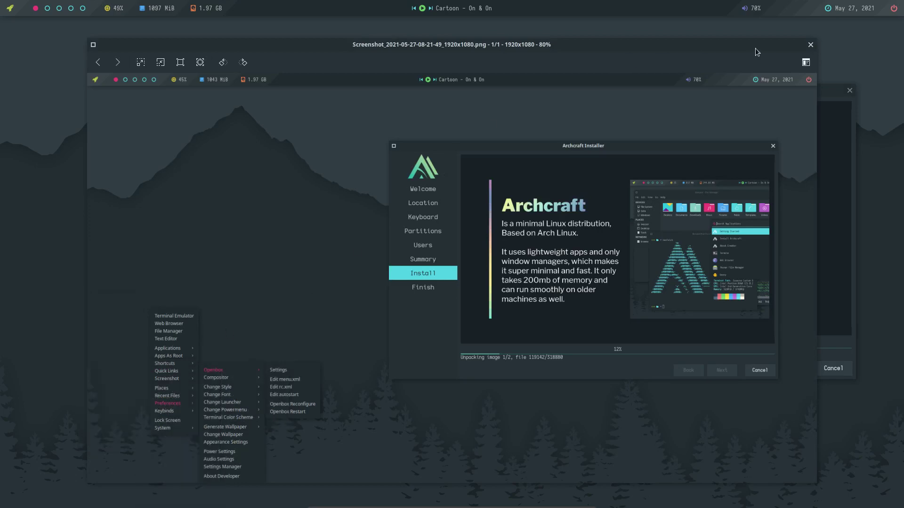
left_click(810, 45)
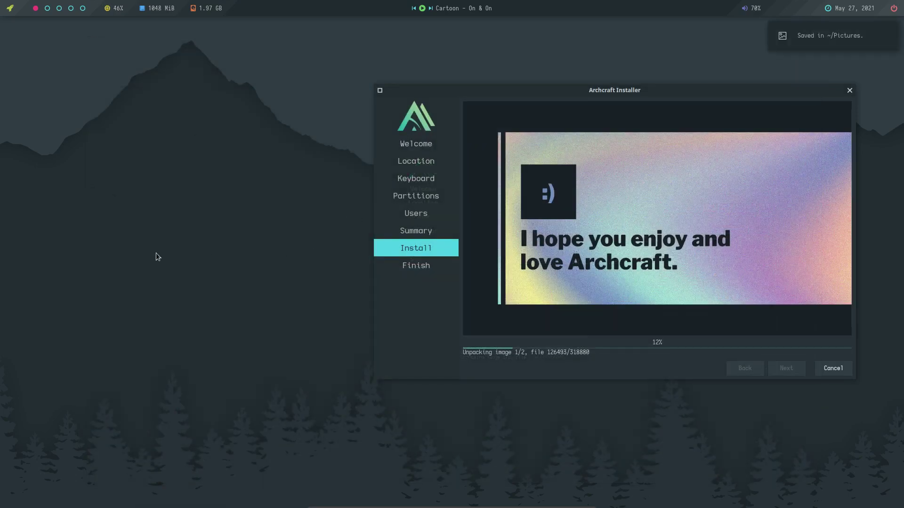
Switch the launcher style to 15. Ribbon_bottom under Preferences > Change Launcher.
right_click(121, 236)
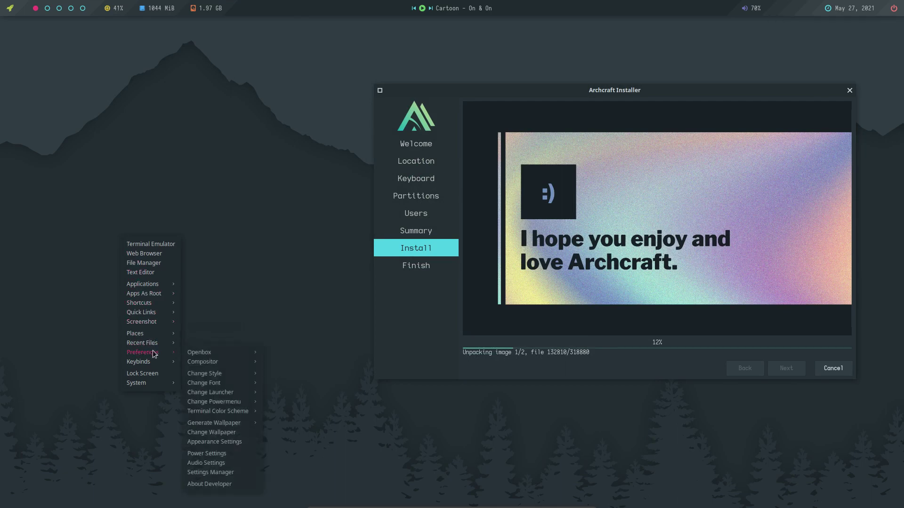
mouse_move(216, 356)
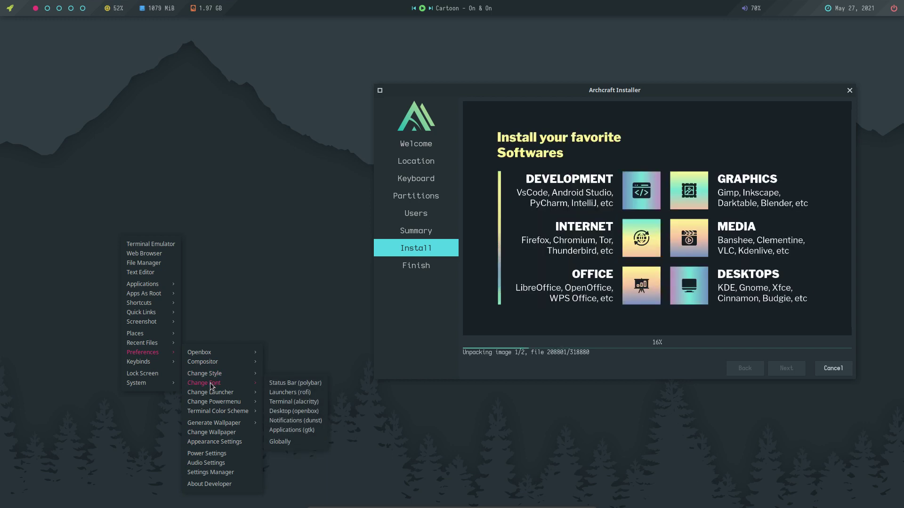
mouse_move(228, 395)
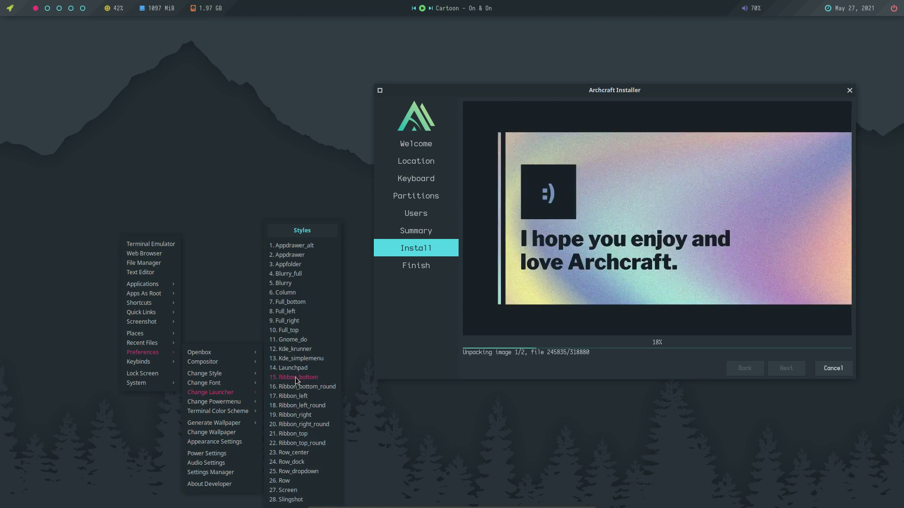
left_click(296, 377)
right_click(88, 245)
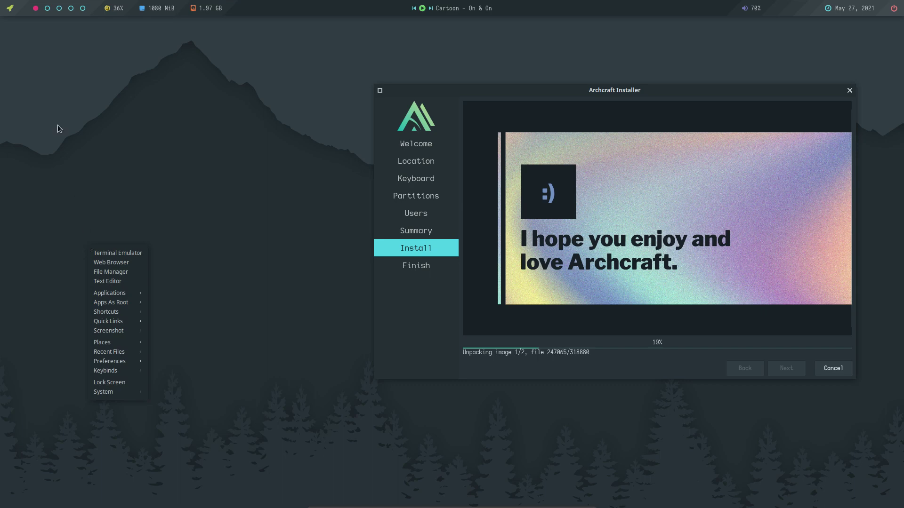
left_click(15, 12)
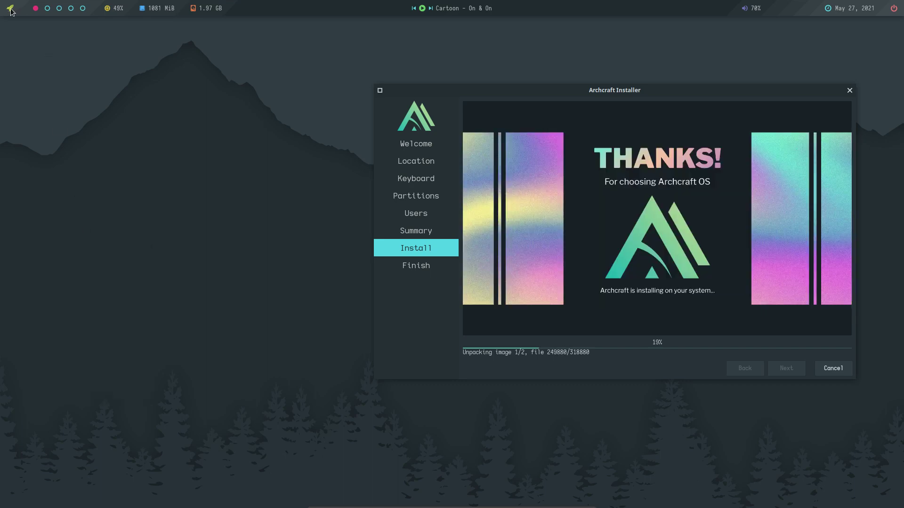
Close the Ribbon launcher and switch the launcher style to 8. Full_left.
left_click(11, 10)
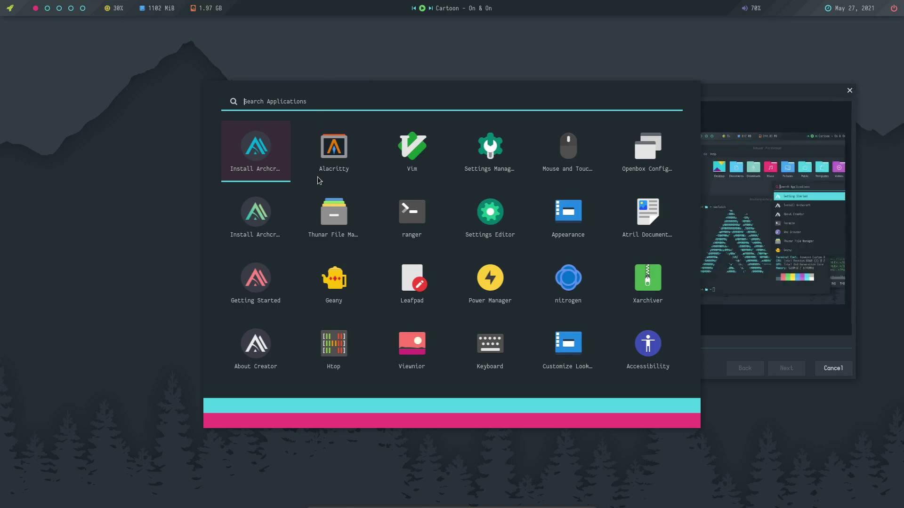
key("Escape")
right_click(72, 124)
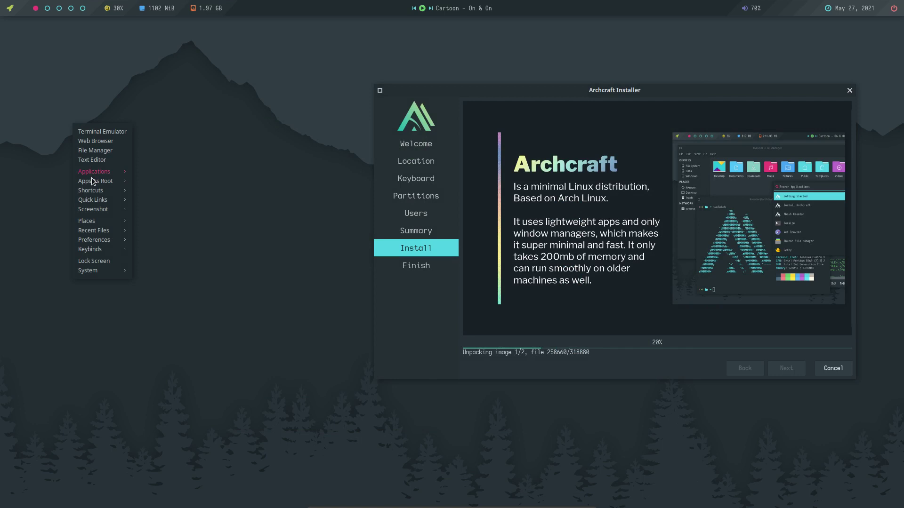
mouse_move(97, 240)
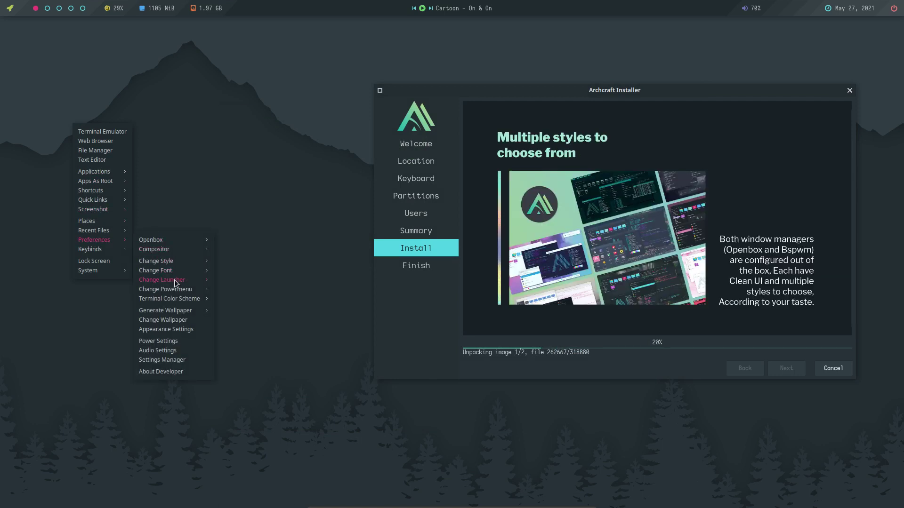
mouse_move(175, 281)
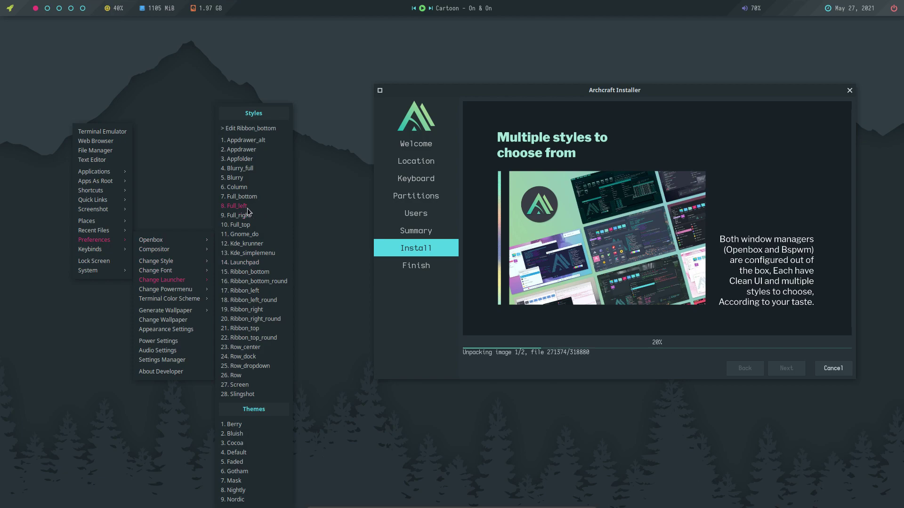
left_click(58, 58)
Preview the full-screen Full_left launcher, close it, and bring up the desktop menu.
left_click(10, 10)
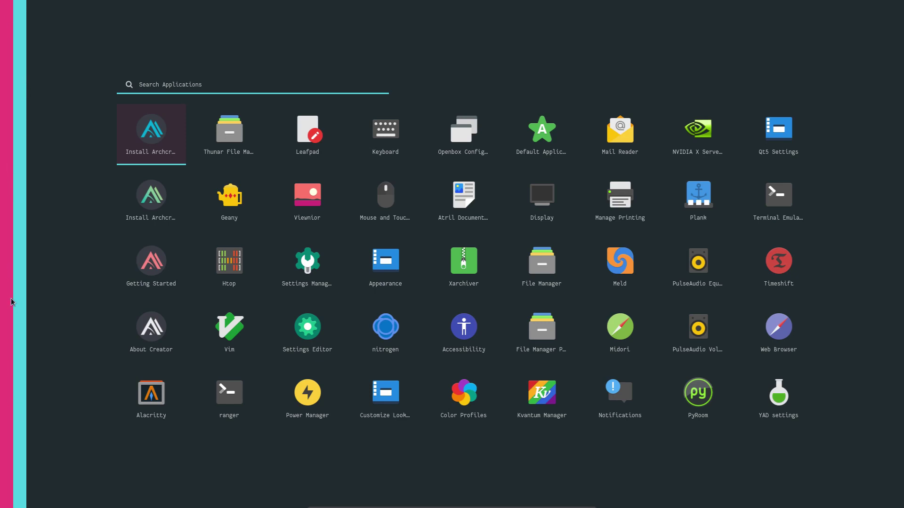
key("Escape")
left_click(13, 7)
left_click(14, 9)
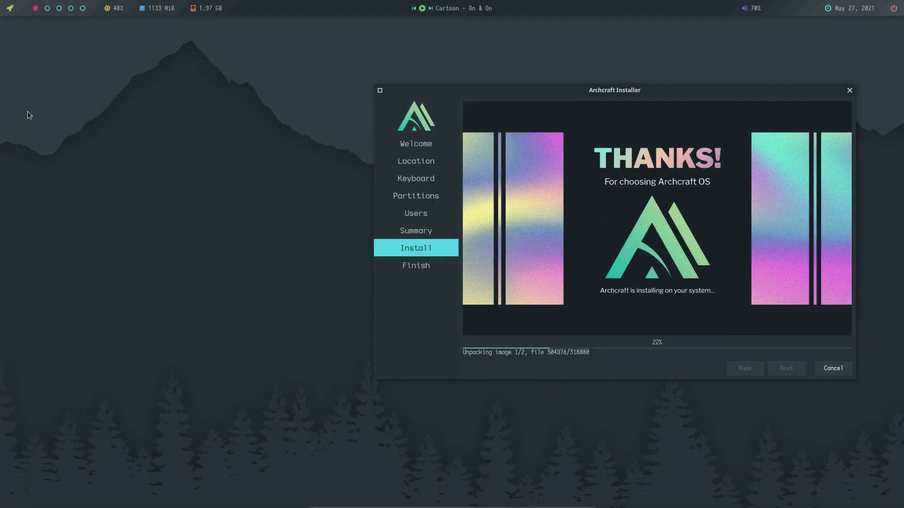
right_click(53, 143)
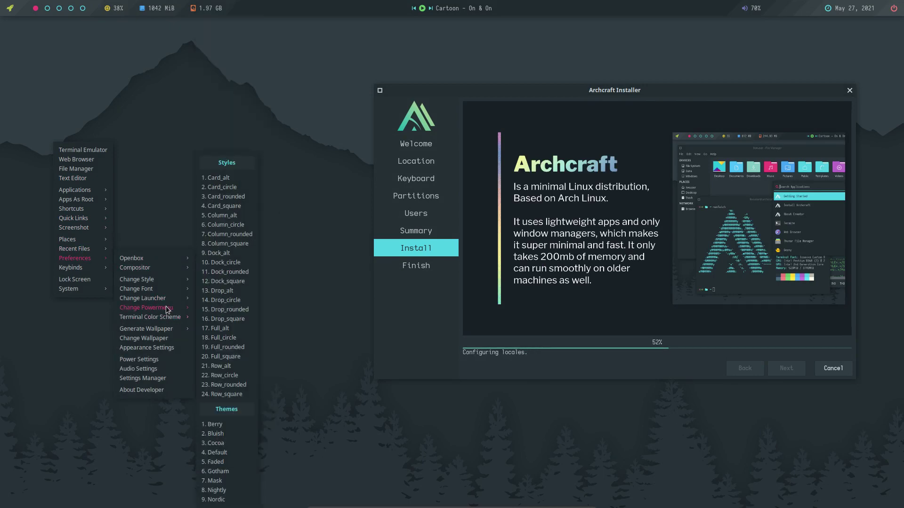
Apply a new terminal colour scheme, such as Gruvbox_dark, from Preferences > Terminal Color Scheme.
mouse_move(165, 320)
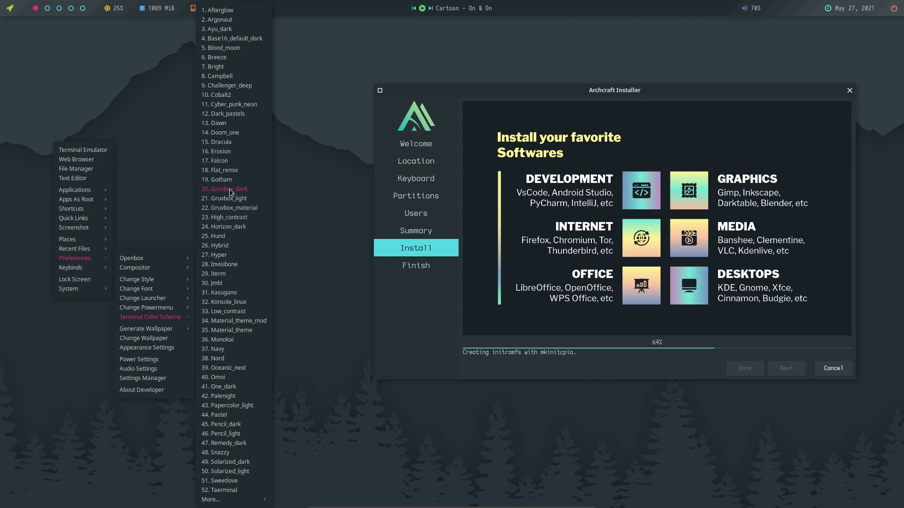
left_click(225, 154)
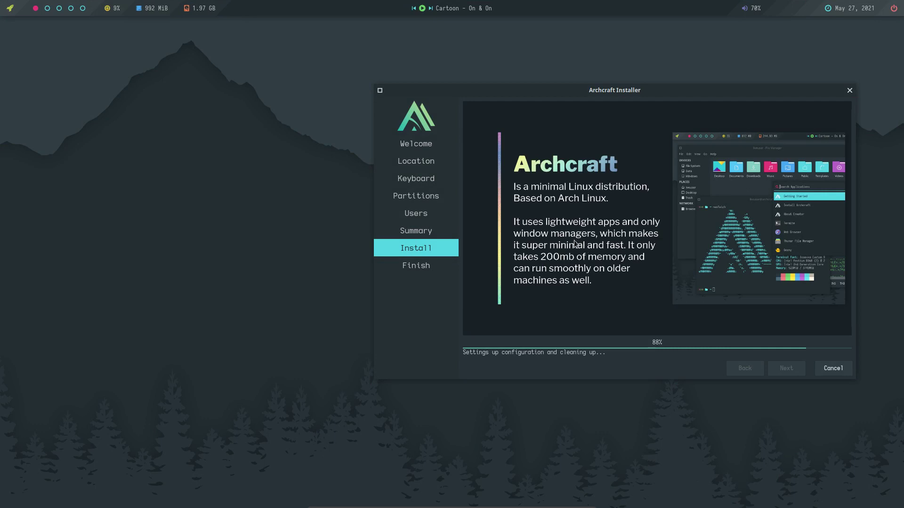
Generate a Plasma wallpaper with random colours via Preferences > Generate Wallpaper.
right_click(75, 273)
mouse_move(101, 397)
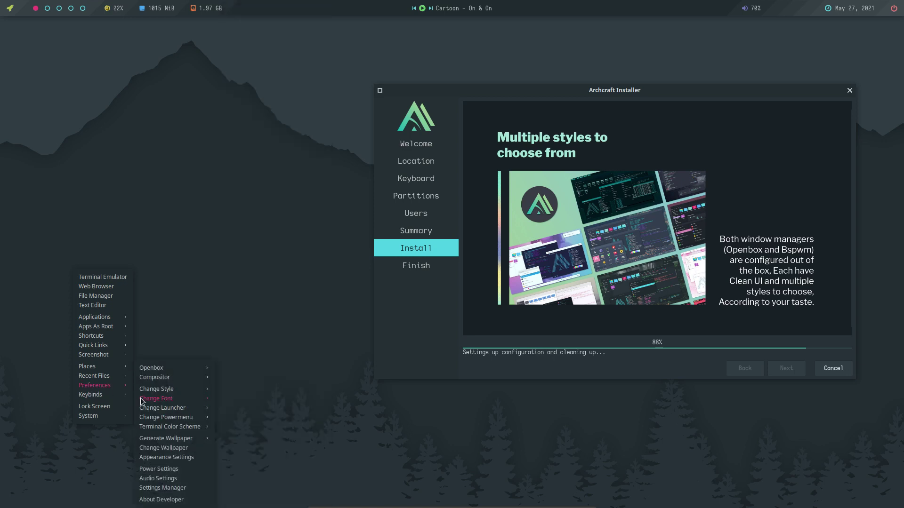
mouse_move(191, 438)
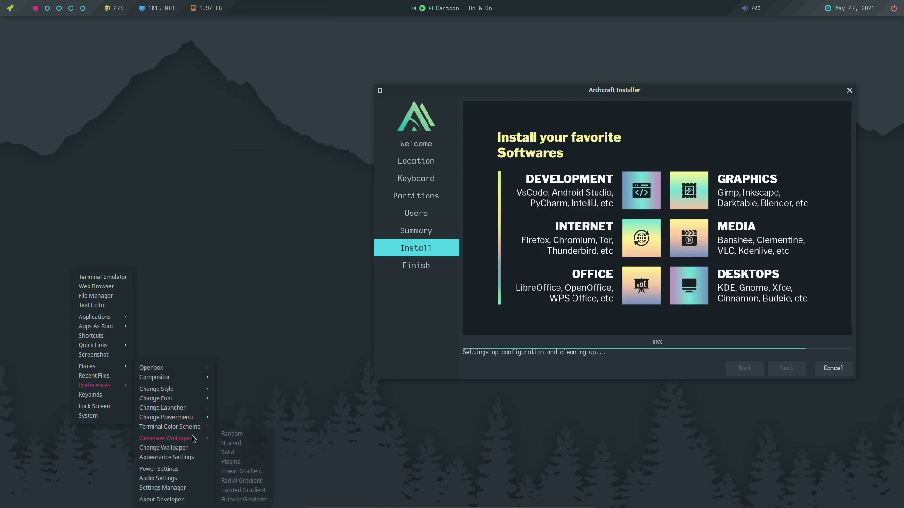
left_click(231, 462)
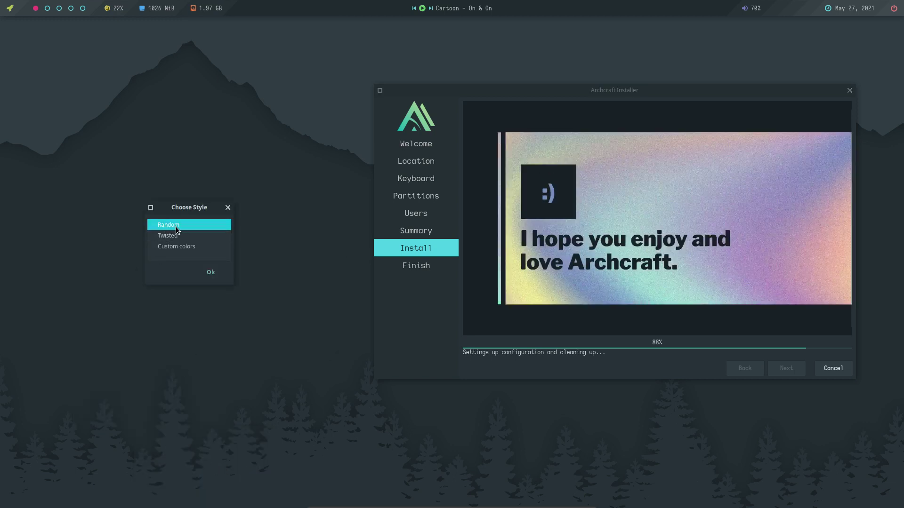
left_click(210, 271)
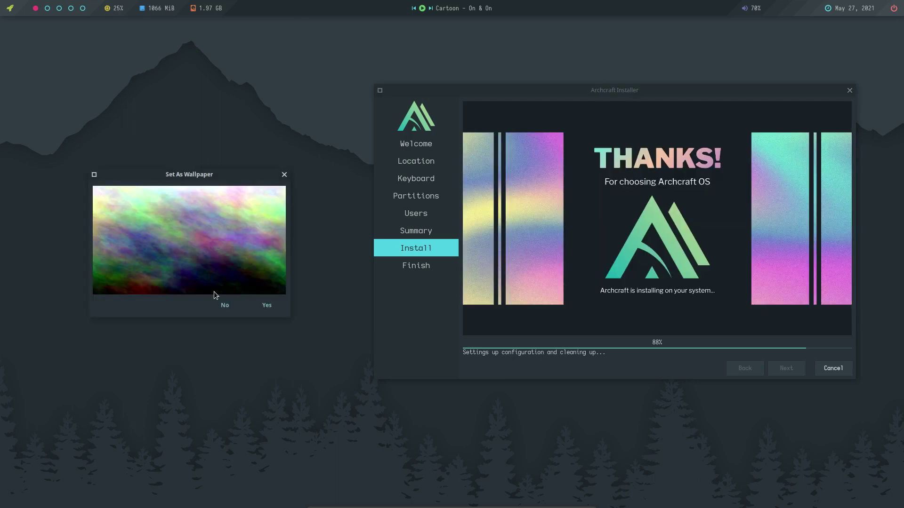
Decline the generated plasma image, then apply a dark Archcraft logo wallpaper in Nitrogen.
left_click(224, 305)
right_click(114, 229)
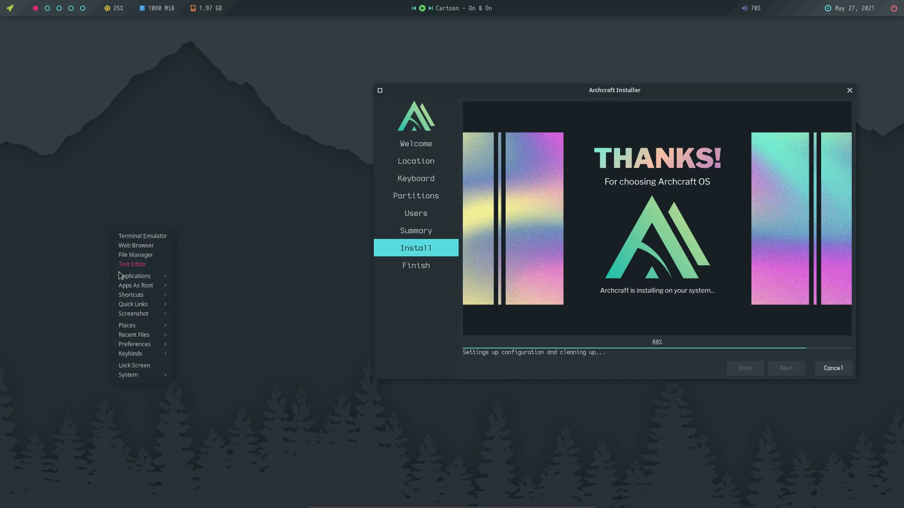
mouse_move(141, 346)
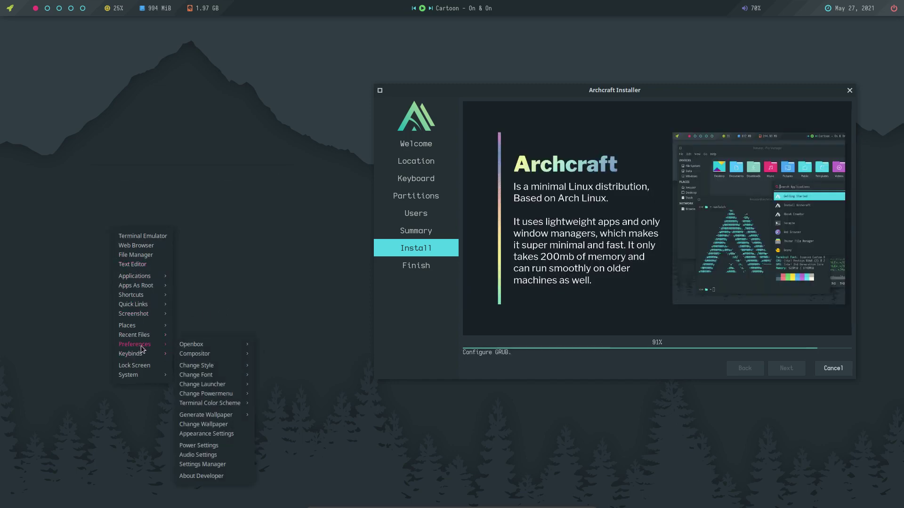
left_click(219, 426)
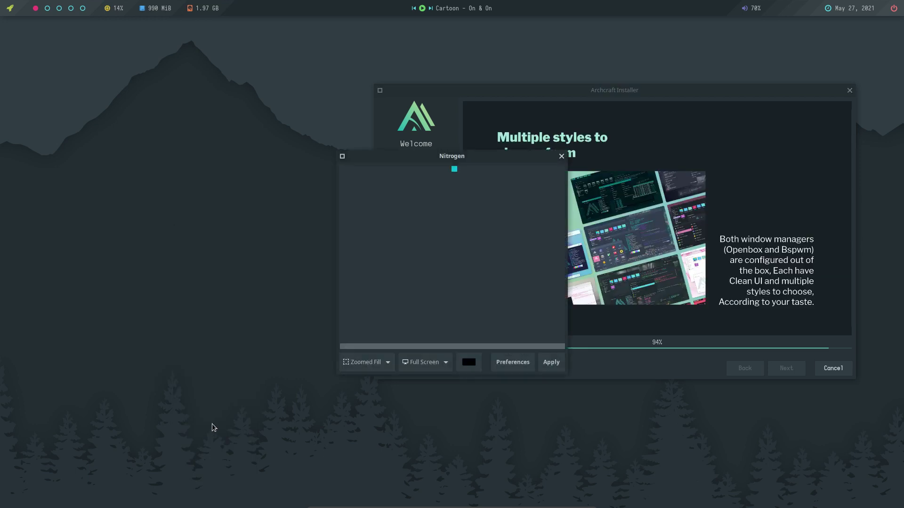
left_click_drag(457, 161, 195, 172)
left_click(216, 261)
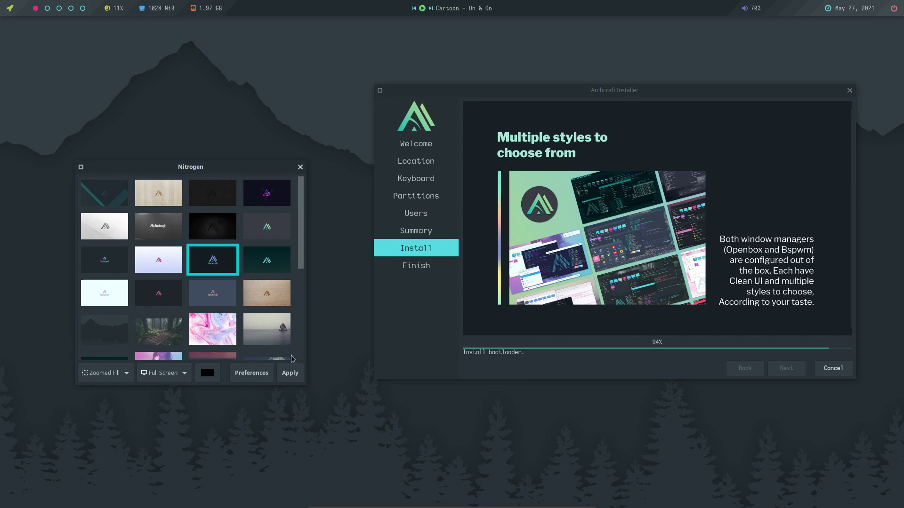
mouse_move(546, 88)
left_mouse_down()
mouse_move(562, 341)
mouse_move(533, 88)
mouse_move(560, 382)
mouse_move(553, 86)
left_mouse_up()
left_click(290, 372)
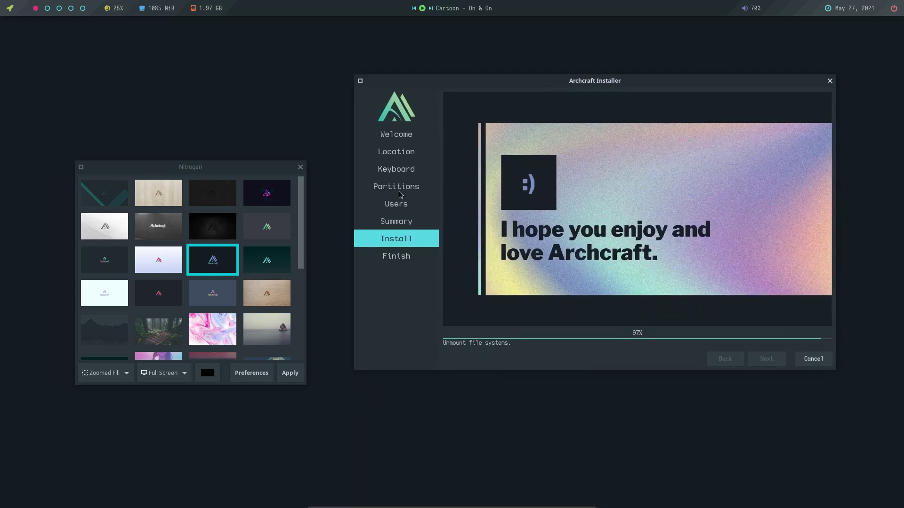
Apply the purple logo wallpaper, then replace it with the teal curved-building photo.
left_click(279, 199)
left_click(290, 373)
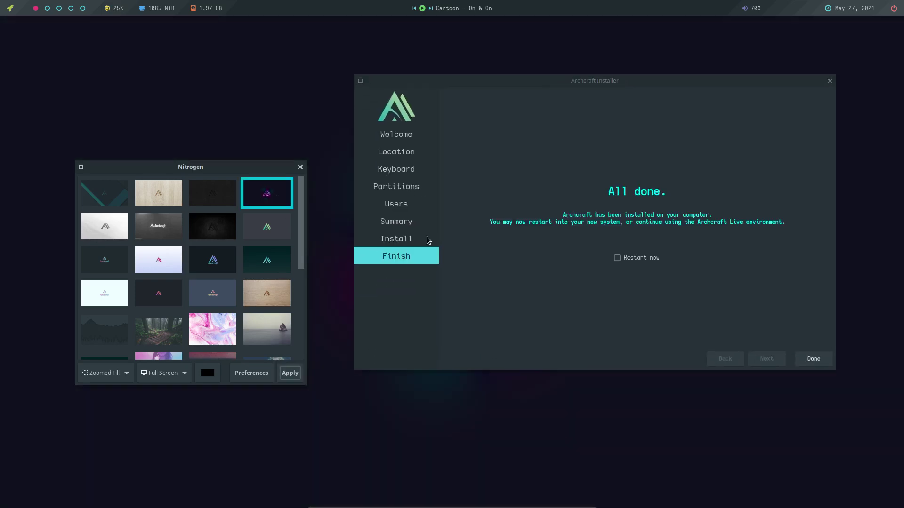
left_click_drag(606, 76, 621, 93)
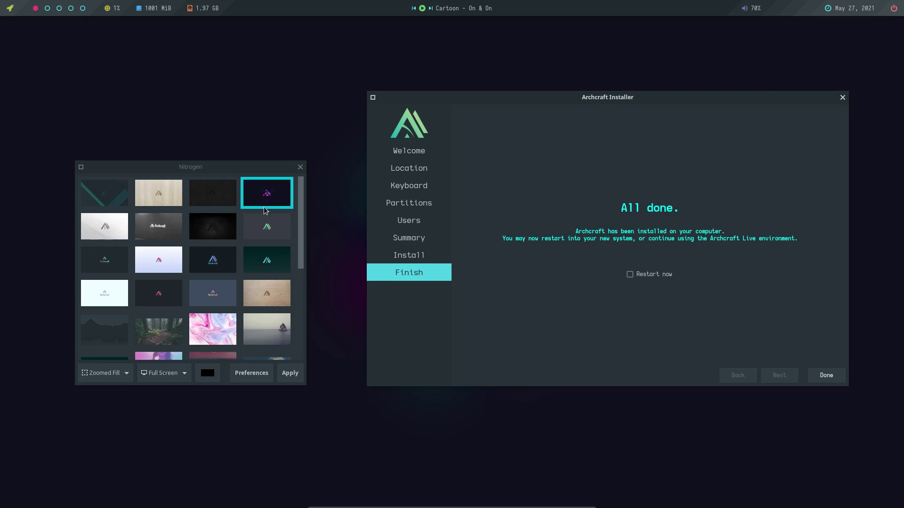
left_click_drag(300, 256, 297, 352)
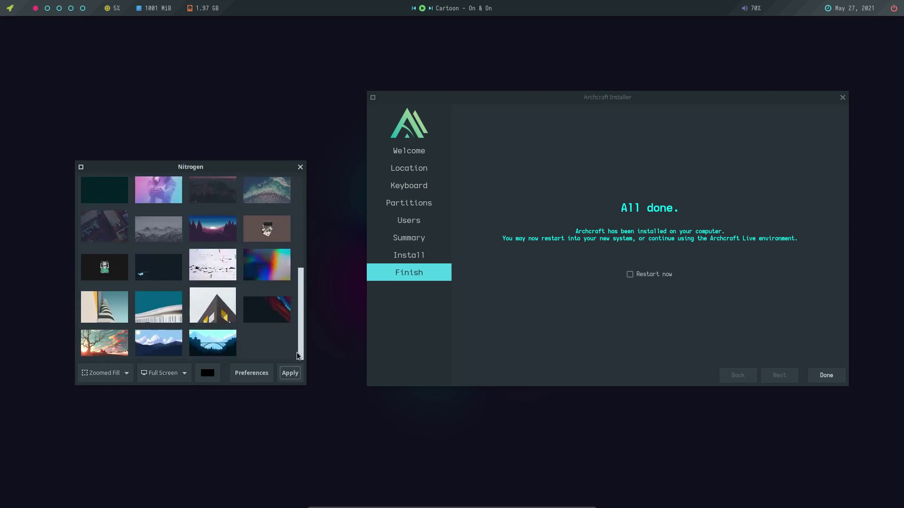
left_click(160, 315)
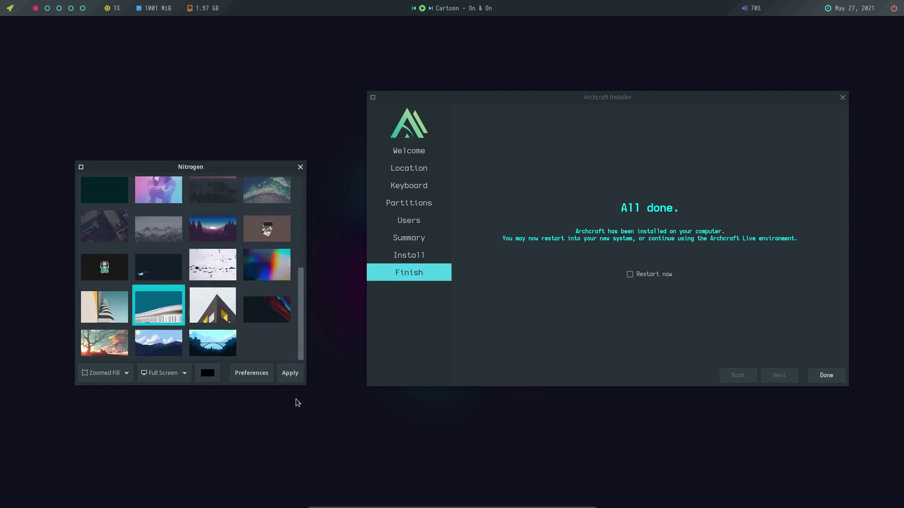
left_click(292, 376)
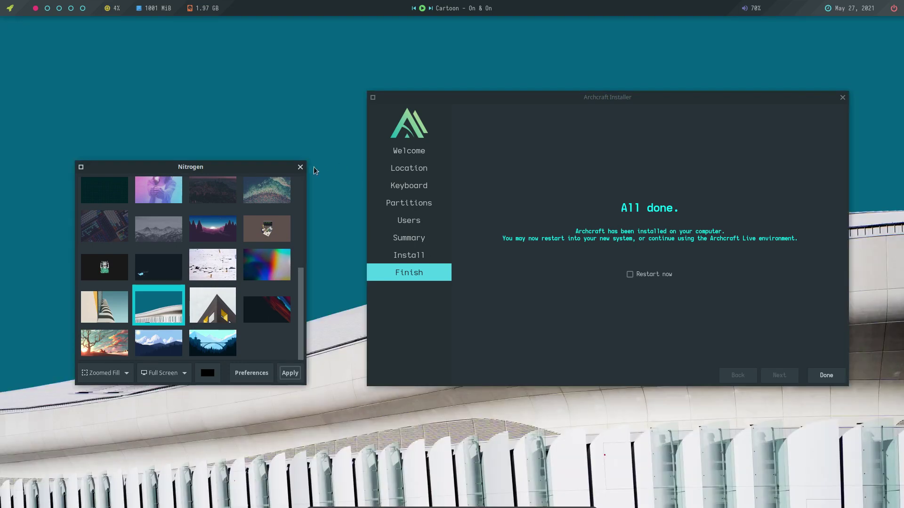
left_click_drag(590, 101, 579, 260)
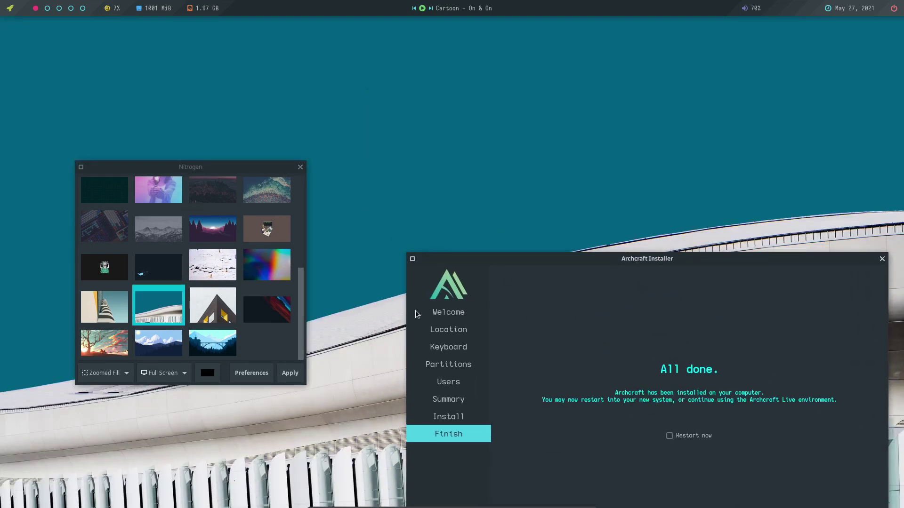
left_click_drag(651, 263, 623, 104)
Finish the installer with Restart now checked and boot the installed system from the hard drive.
left_click(681, 276)
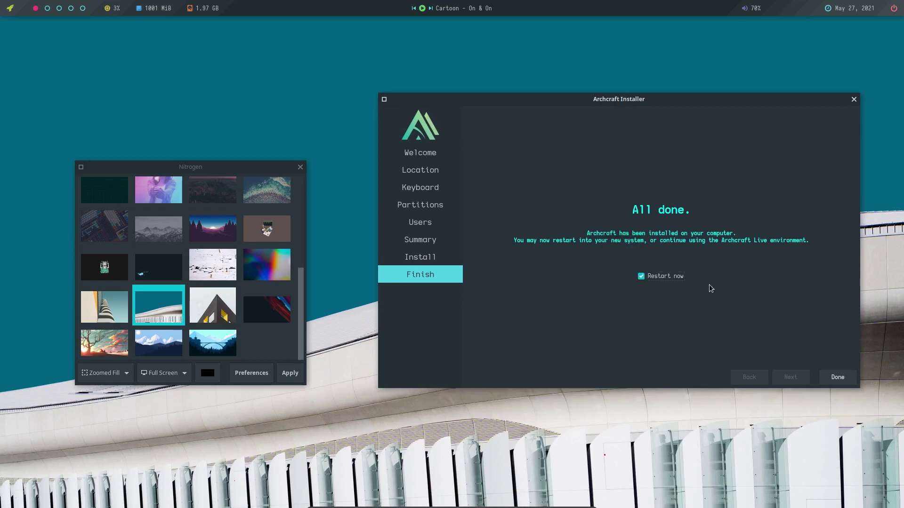
left_click(837, 380)
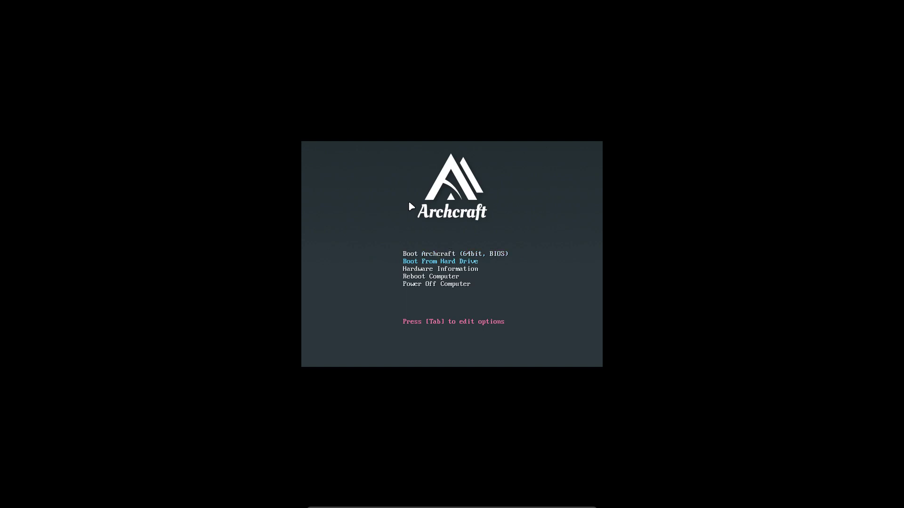
key("Return")
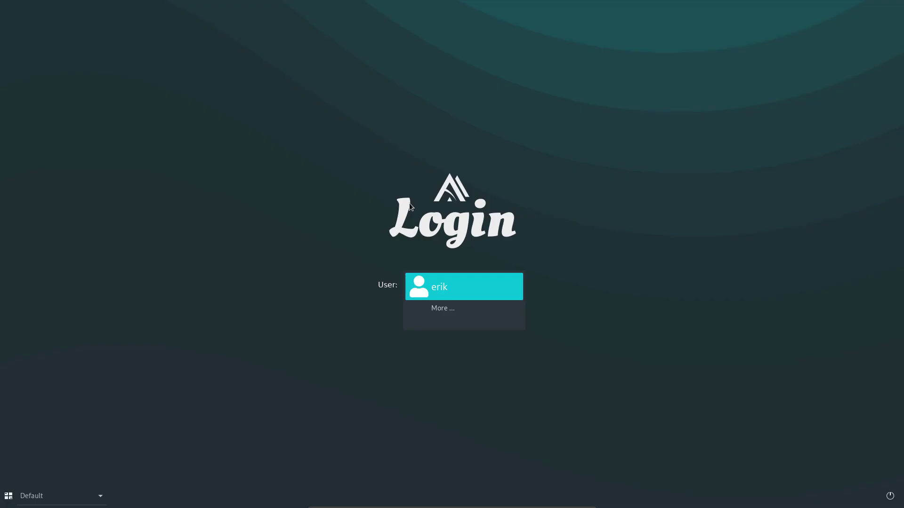
Sign in as the new user and close the Getting Started welcome window.
key("Return")
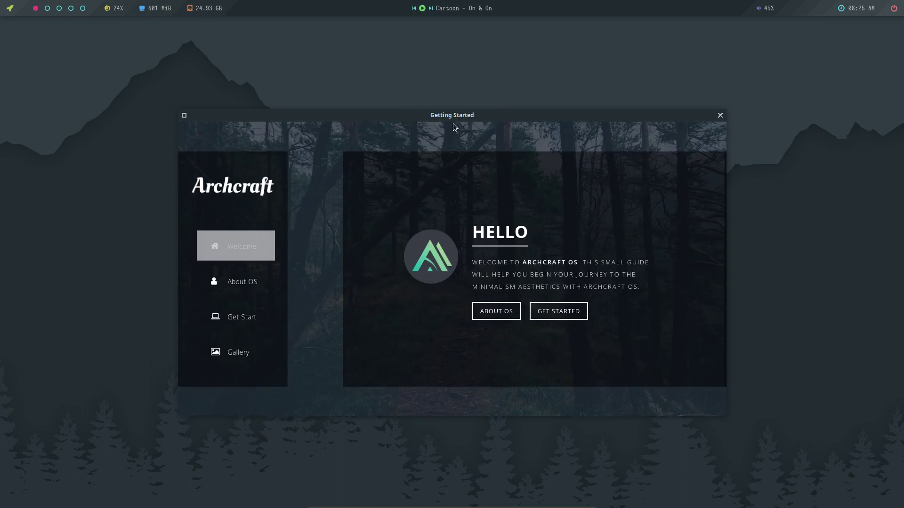
left_click(721, 116)
right_click(134, 183)
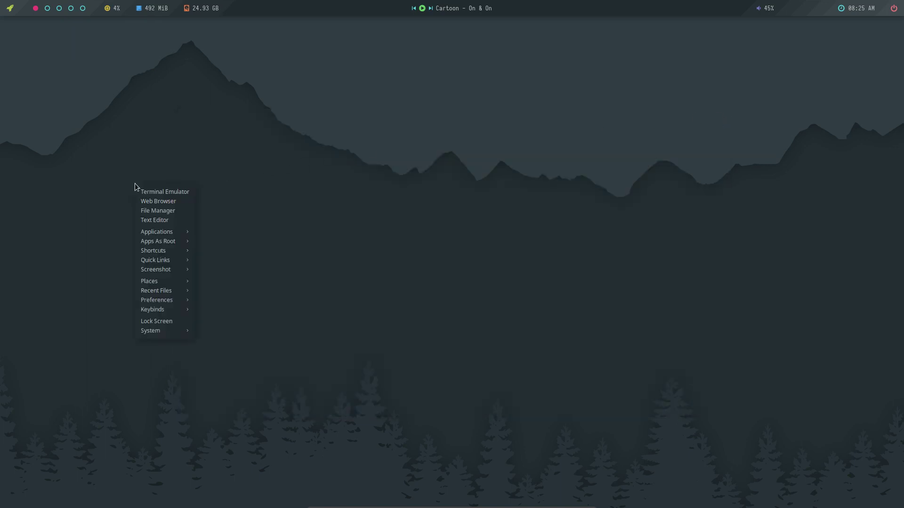
left_click(318, 182)
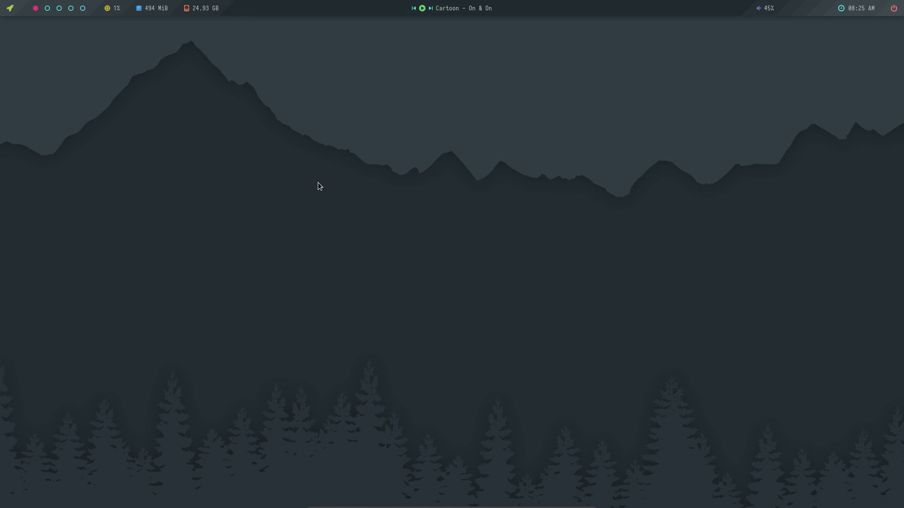
Open a terminal and run 'sudo pacman -Syyu', entering the password and accepting the three package upgrades.
right_click(255, 158)
left_click(280, 166)
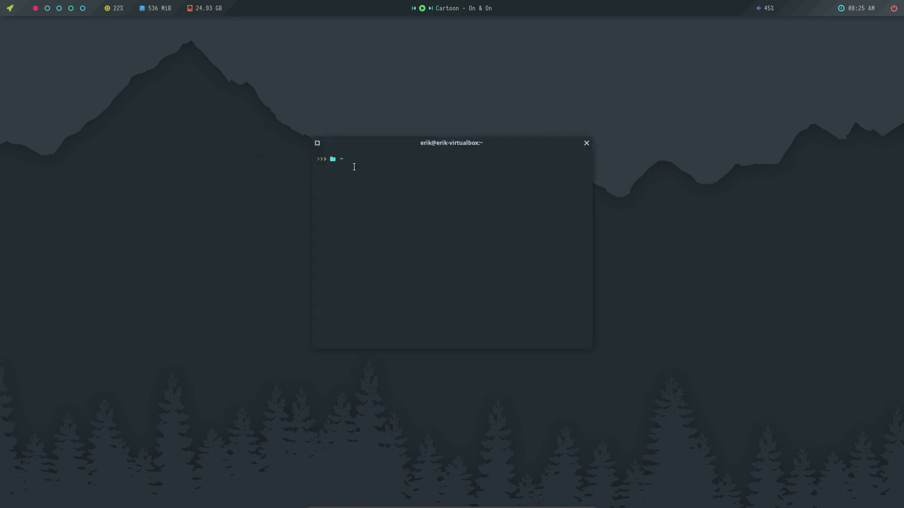
left_click_drag(474, 146, 453, 150)
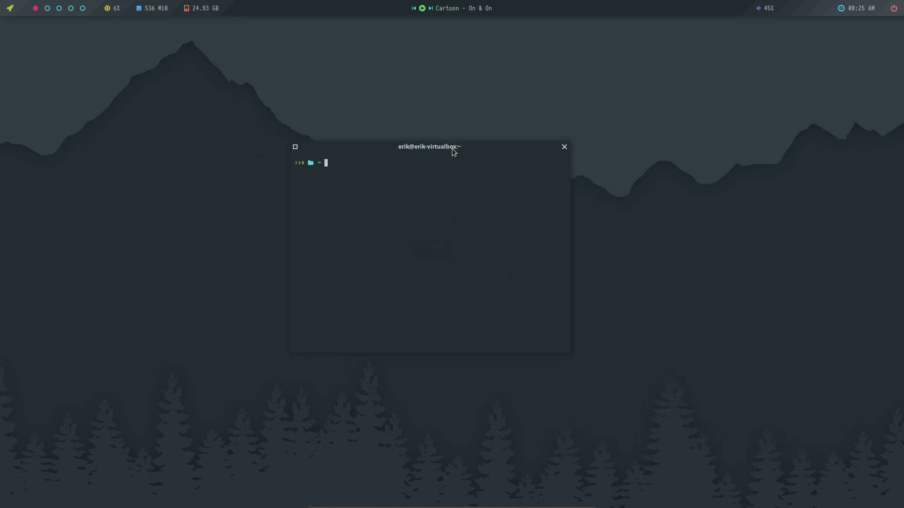
type("sudo pacman -Syyu")
key("Return")
type("****")
key("Return")
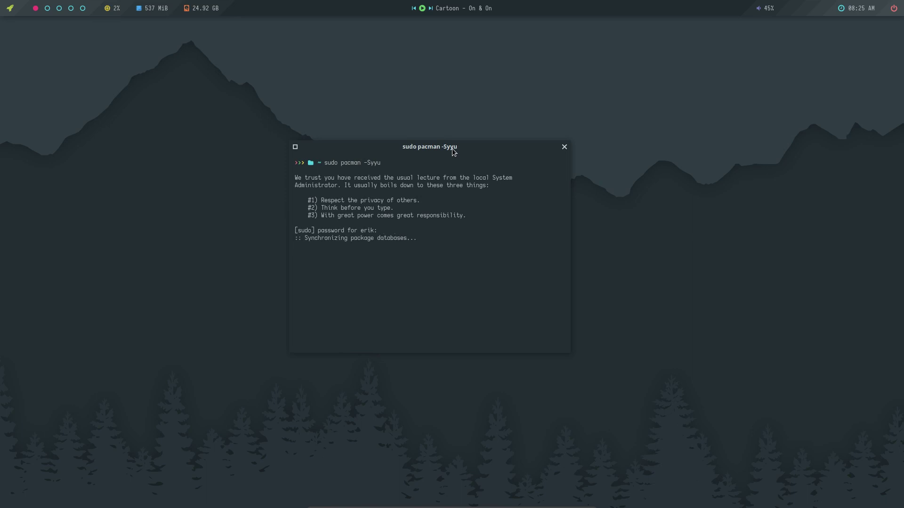
left_click_drag(451, 148, 776, 49)
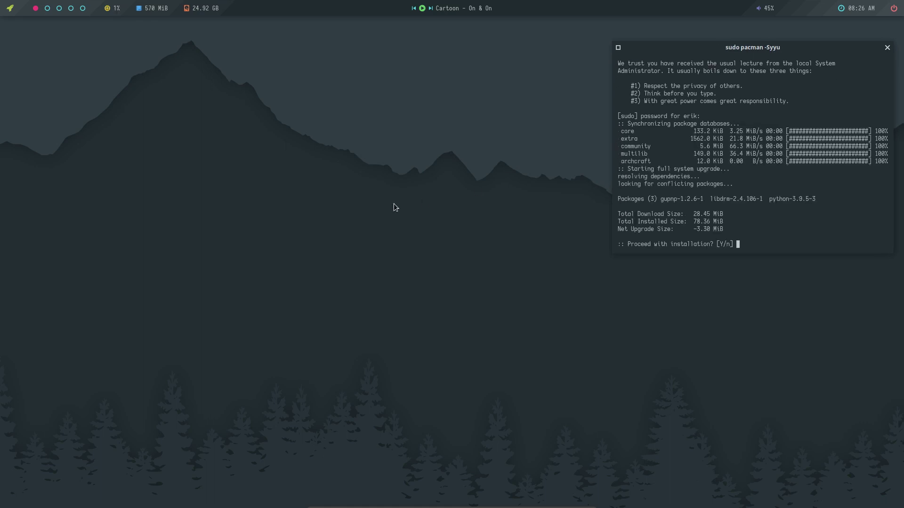
key("Return")
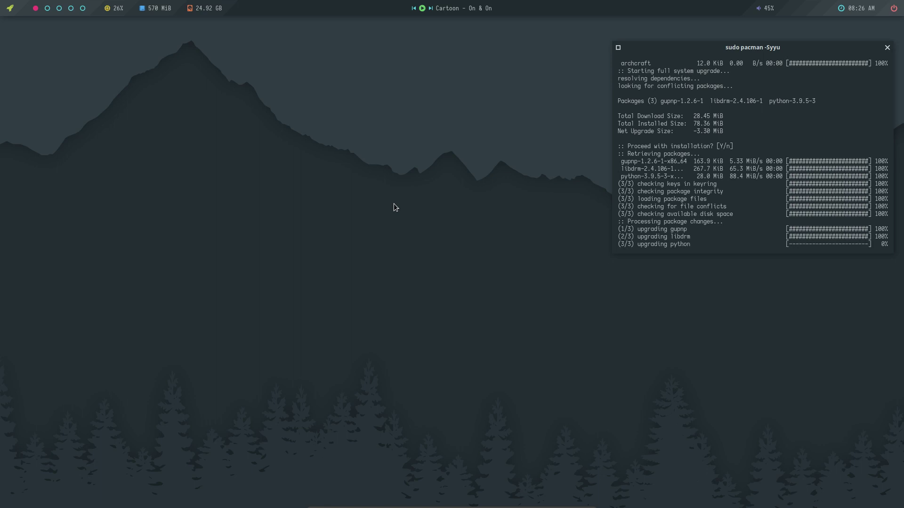
scroll(727, 186, "up", 5)
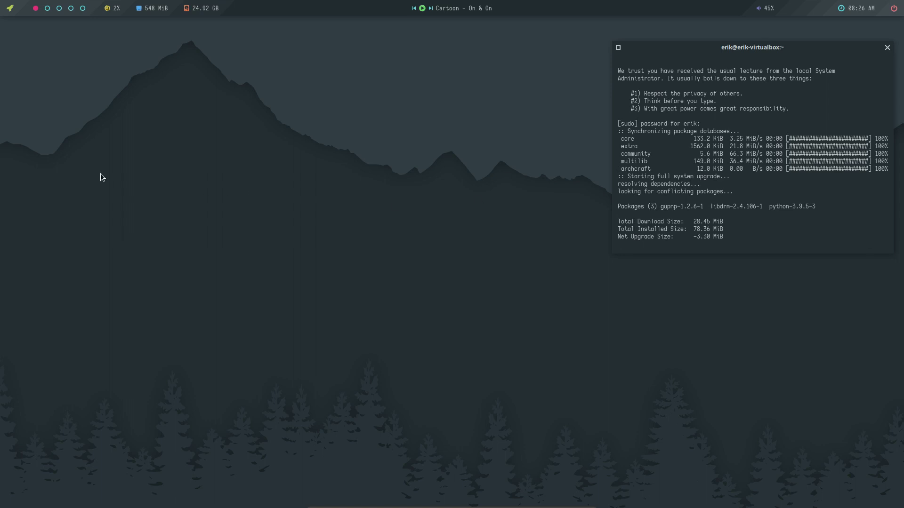
right_click(37, 143)
mouse_move(62, 192)
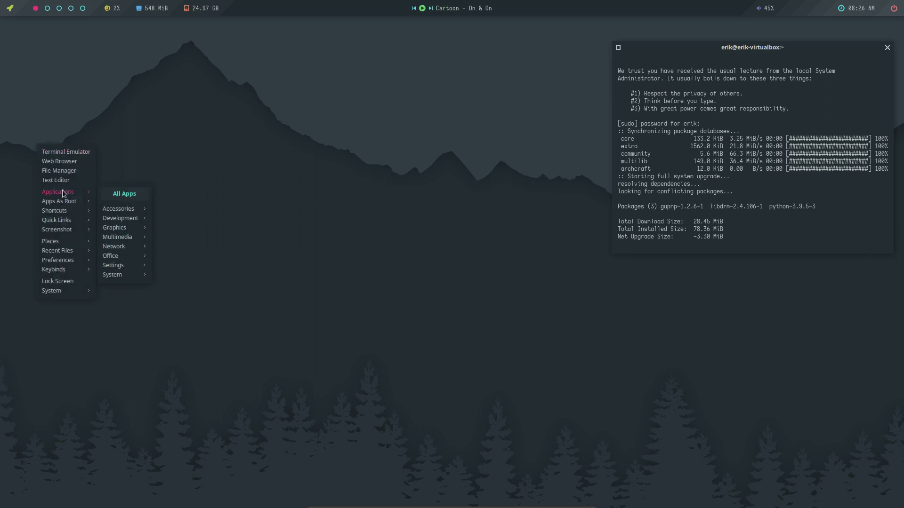
mouse_move(118, 209)
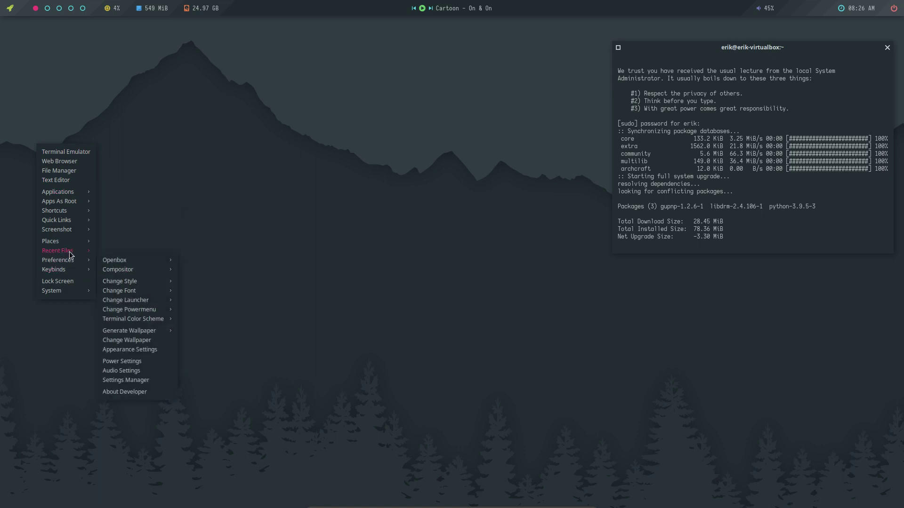
mouse_move(70, 262)
mouse_move(121, 265)
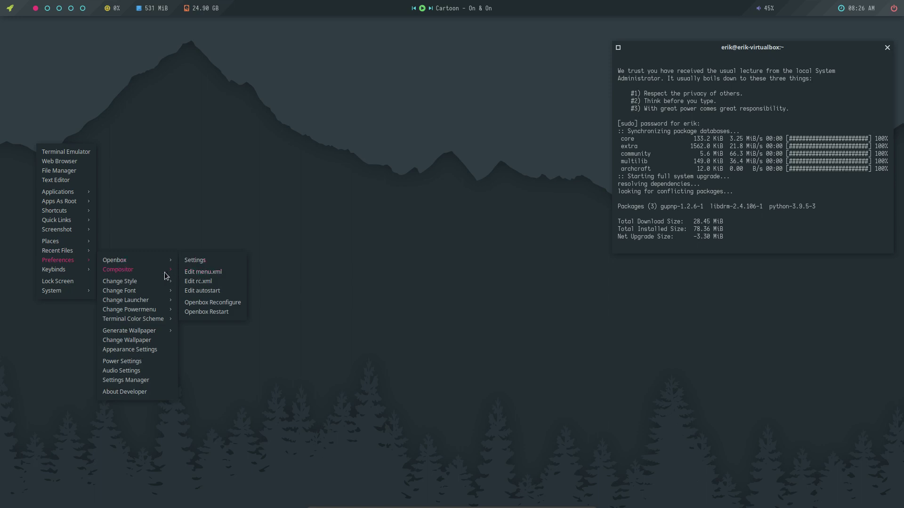
mouse_move(146, 273)
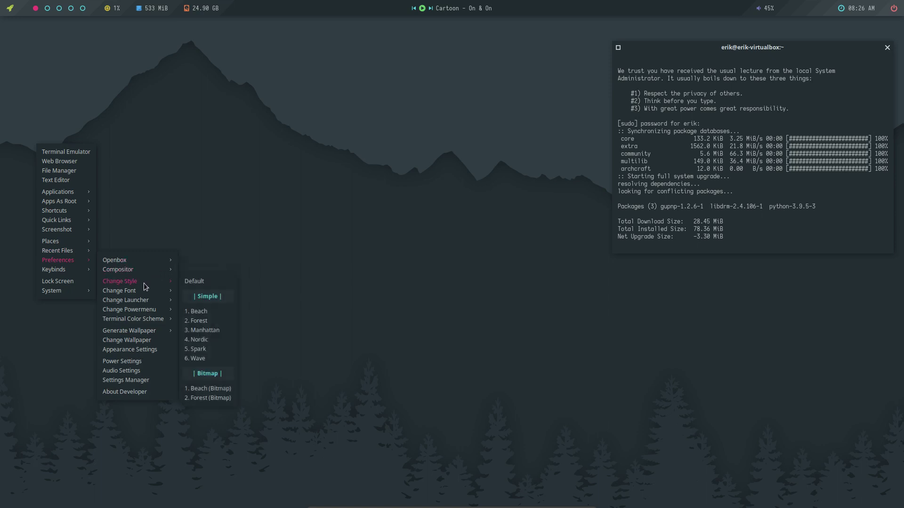
mouse_move(145, 307)
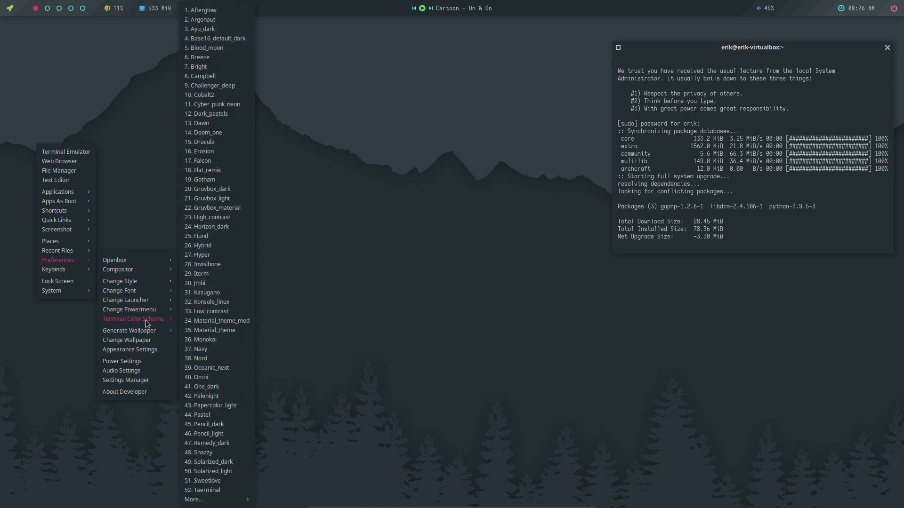
mouse_move(145, 335)
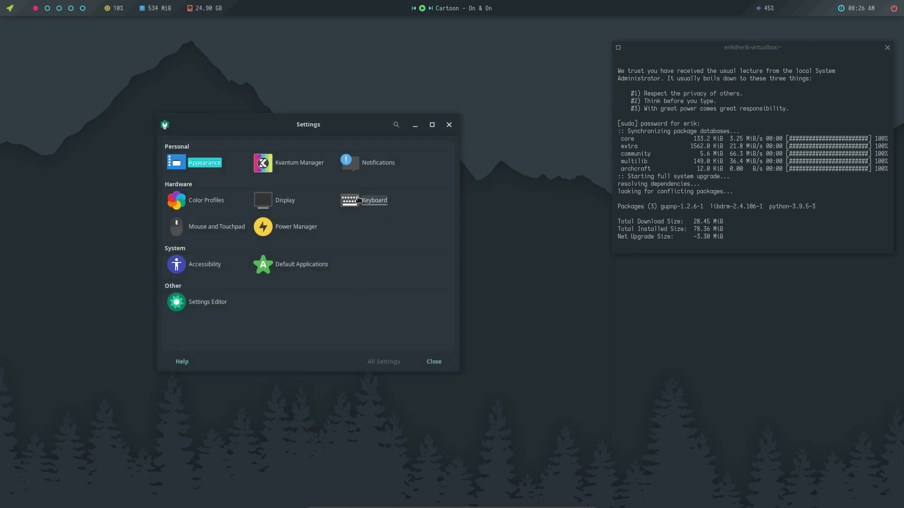
left_click_drag(355, 131, 405, 129)
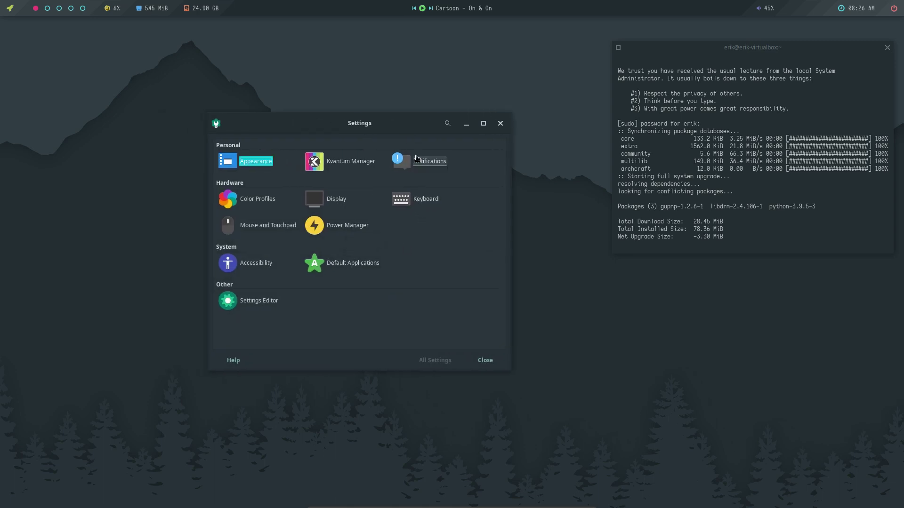
left_click(500, 125)
right_click(89, 121)
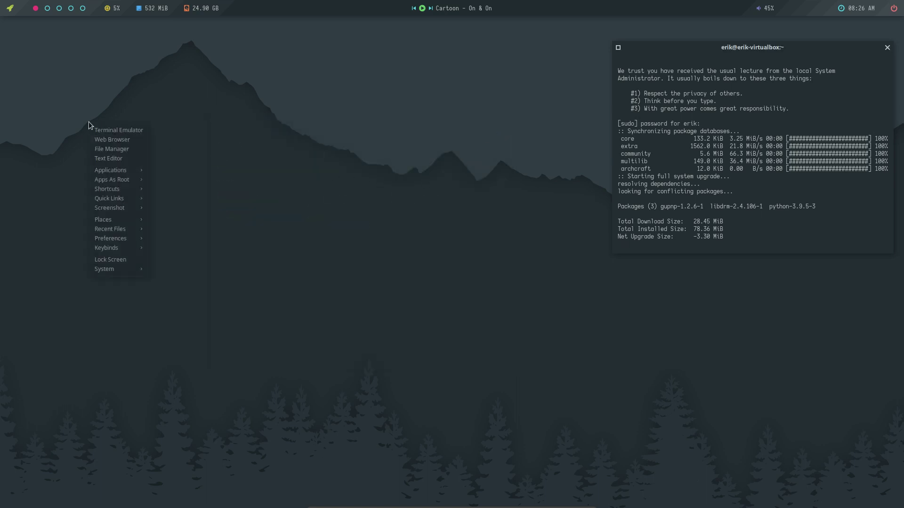
Open the file manager on the home folder from the desktop menu and nudge its window.
left_click(114, 105)
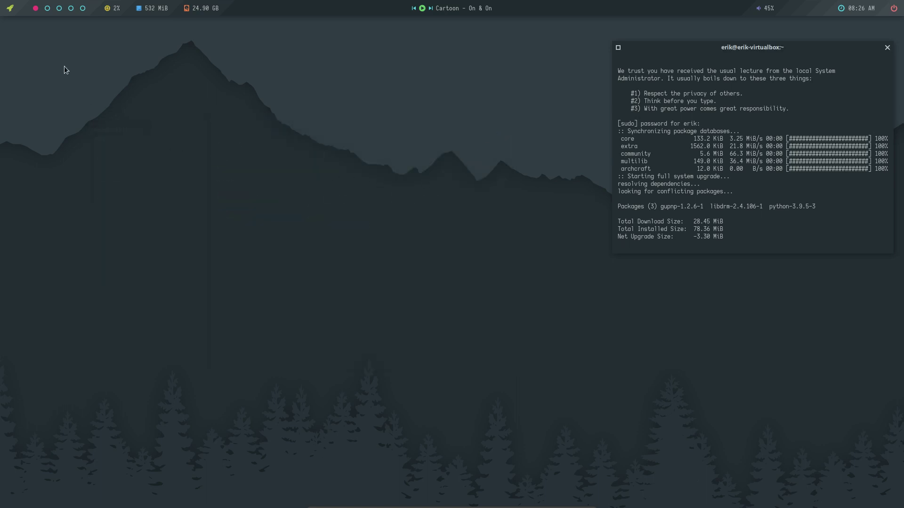
left_click(267, 238)
right_click(165, 169)
left_click(199, 197)
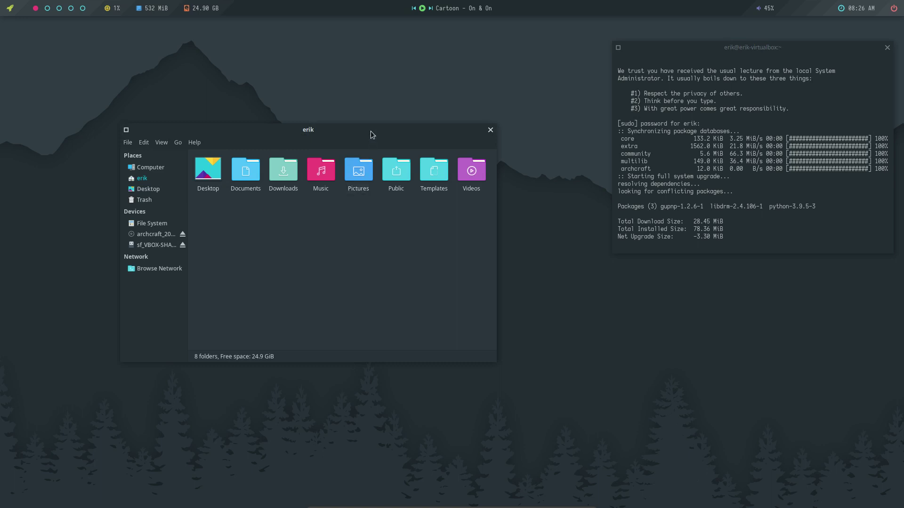
left_click_drag(371, 131, 392, 140)
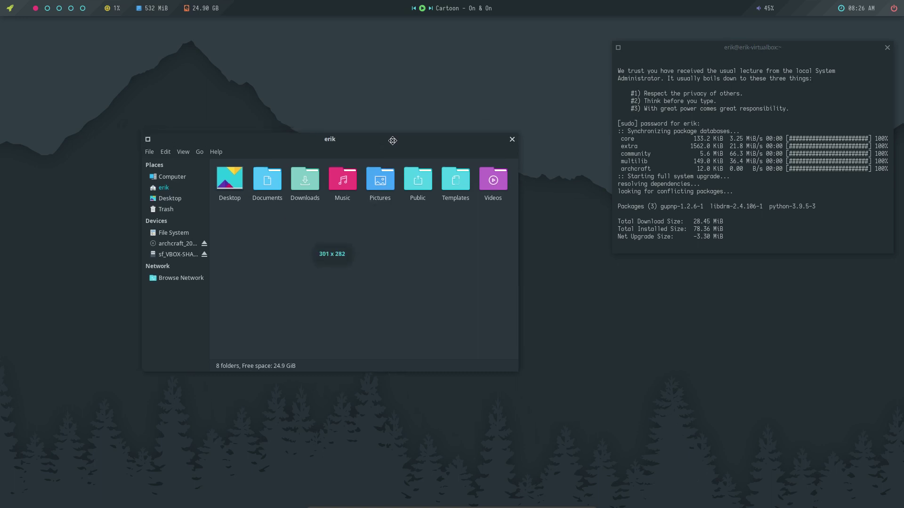
Confirm the pending package upgrade in the terminal, then run neofetch to show system information.
left_click(749, 205)
key("Return")
type("neofech")
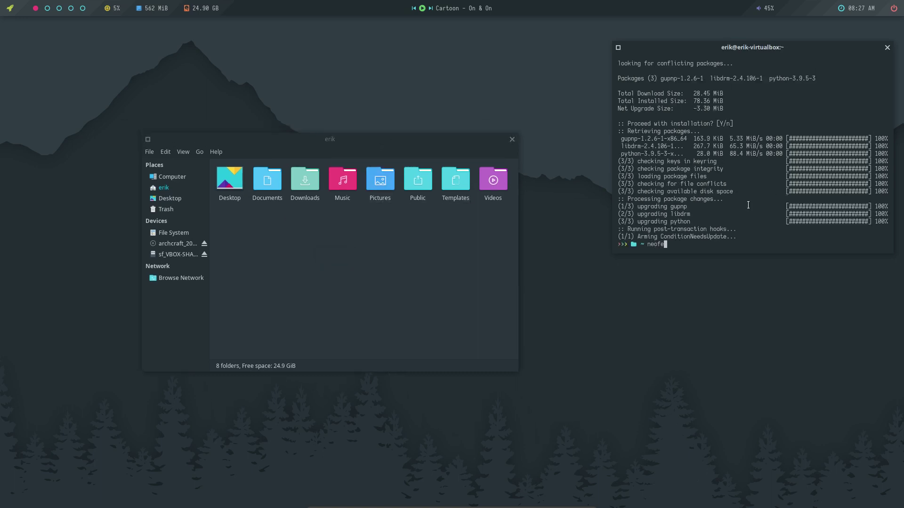
key("BackSpace")
key("BackSpace")
type("tch")
key("Return")
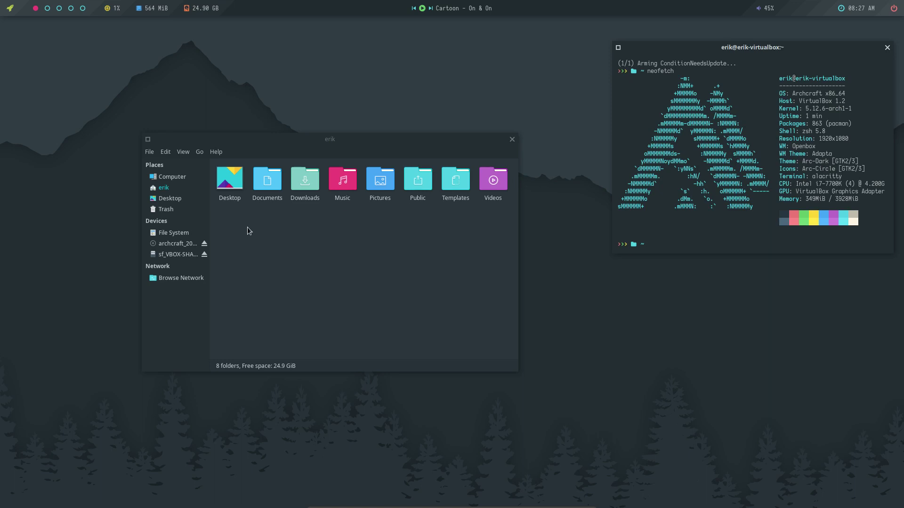
Look into Documents, then show hidden files in the home folder with Ctrl+H.
double_click(267, 184)
left_click(177, 187)
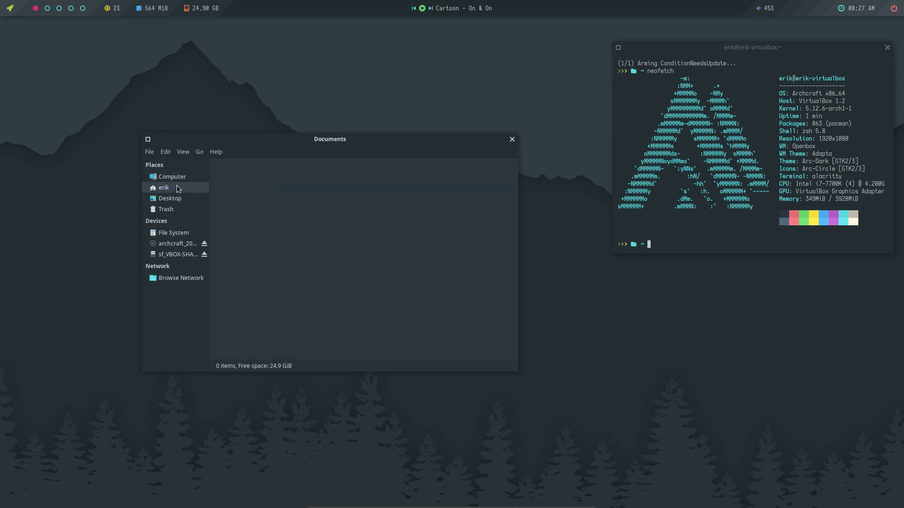
key("ctrl+h")
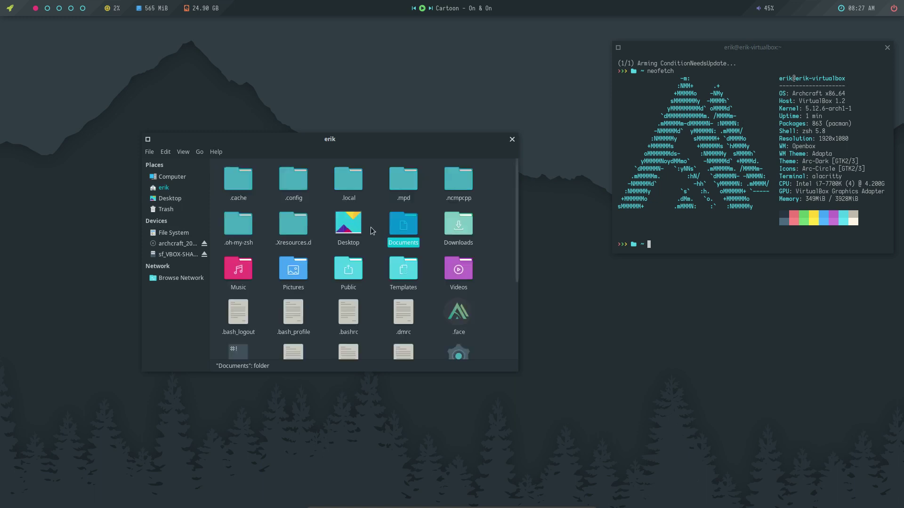
scroll(364, 223, "down", 3)
scroll(371, 224, "up", 3)
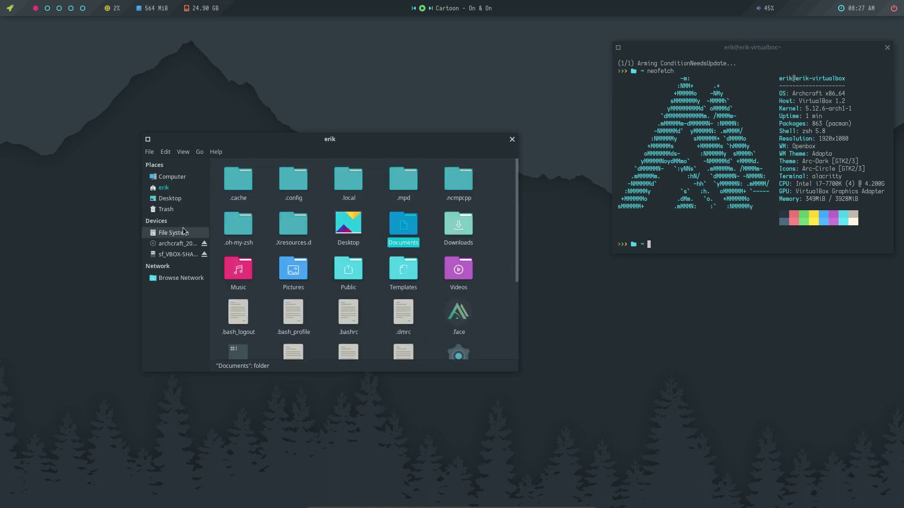
Go from the root file system into /etc and open the pacman.d folder.
left_click(175, 183)
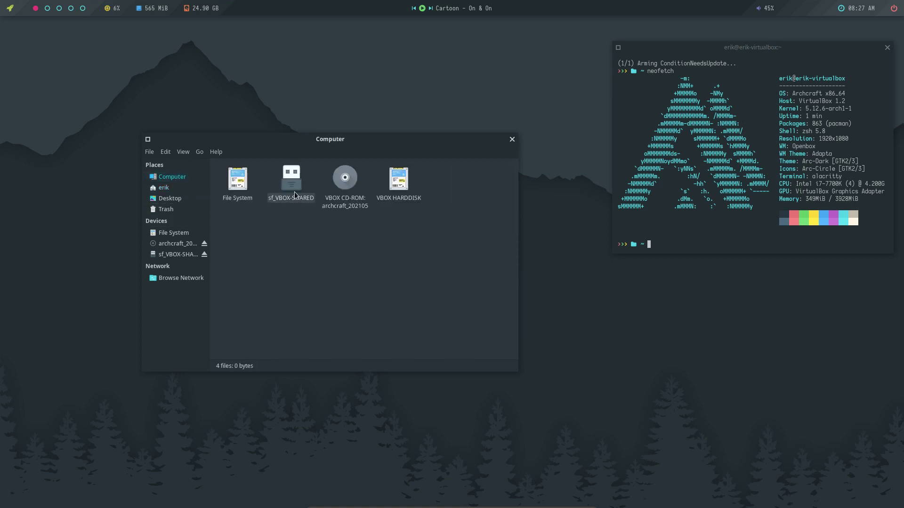
double_click(239, 181)
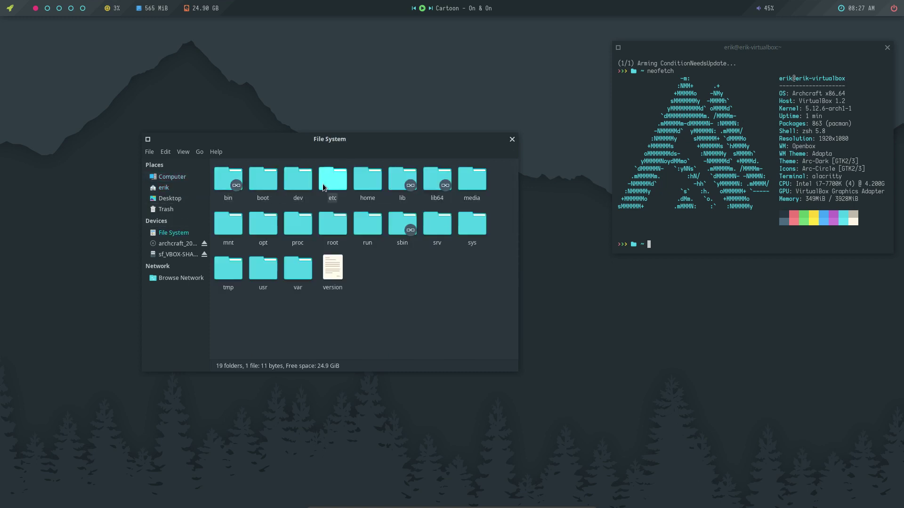
left_click(329, 187)
double_click(328, 186)
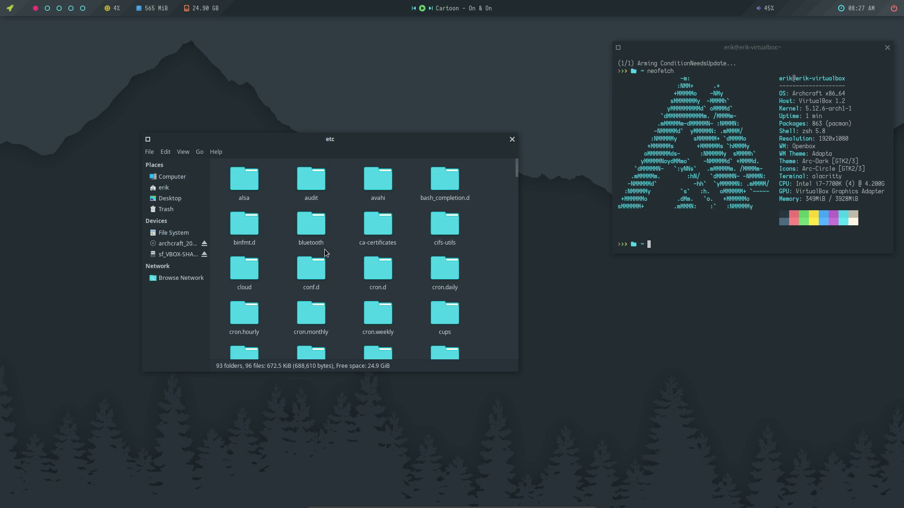
type("pac")
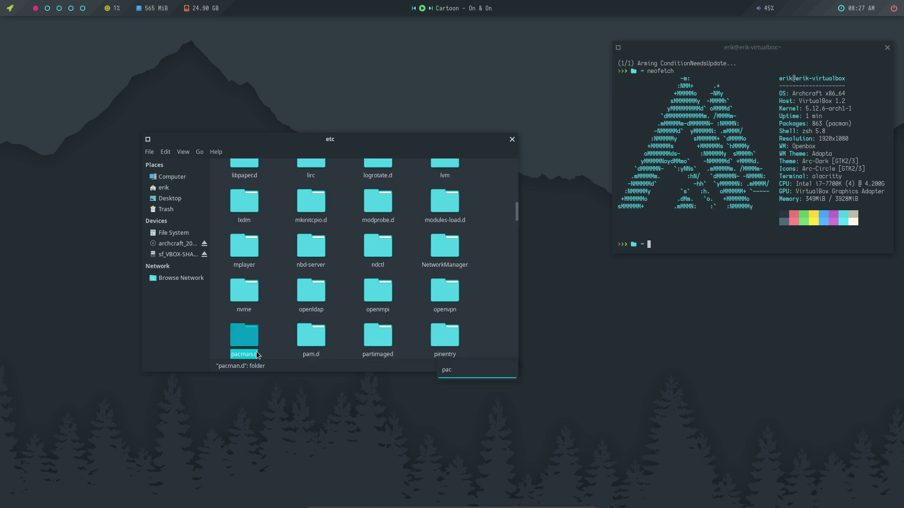
double_click(251, 339)
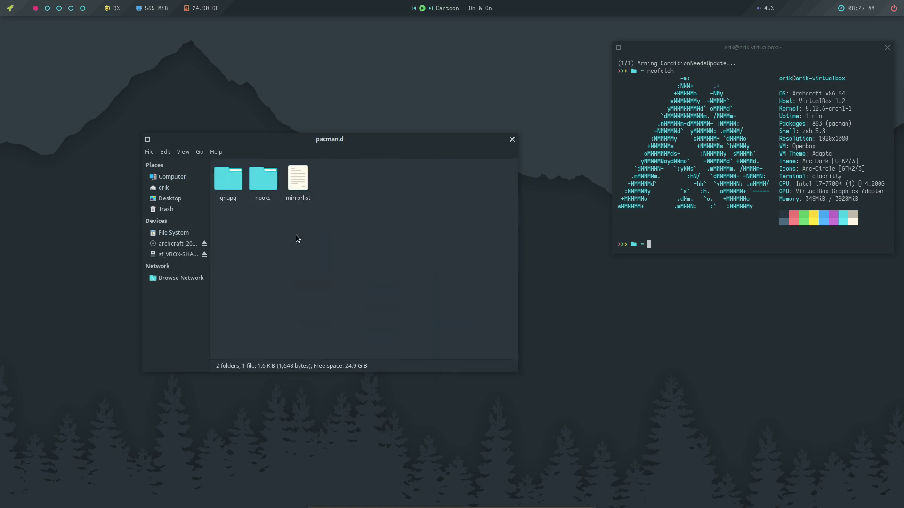
Open mirrorlist in Geany, then run 'sudo pacman -Sy' and highlight 'archcraft is up to date'.
double_click(297, 179)
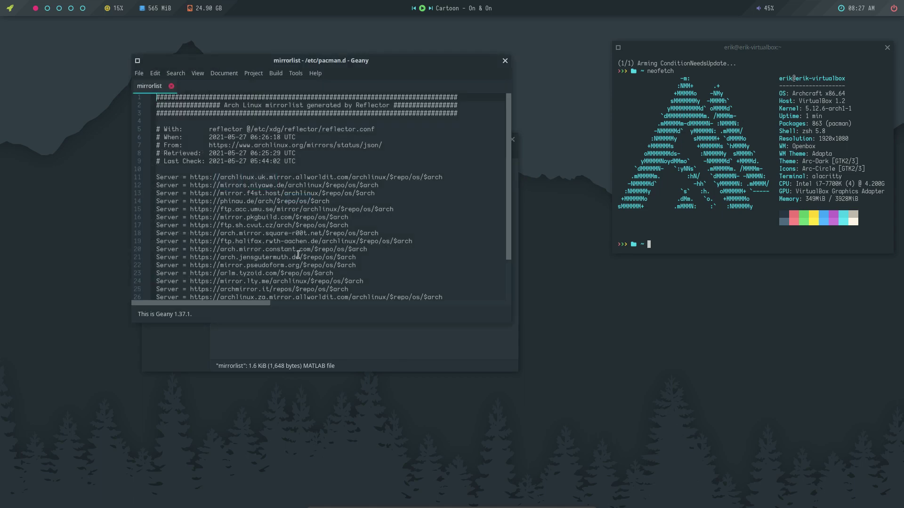
scroll(241, 190, "down", 2)
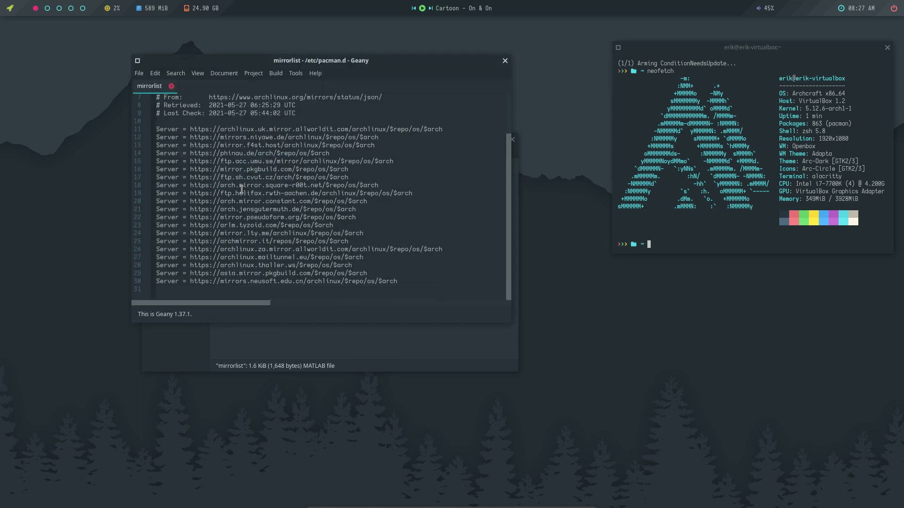
left_click(685, 215)
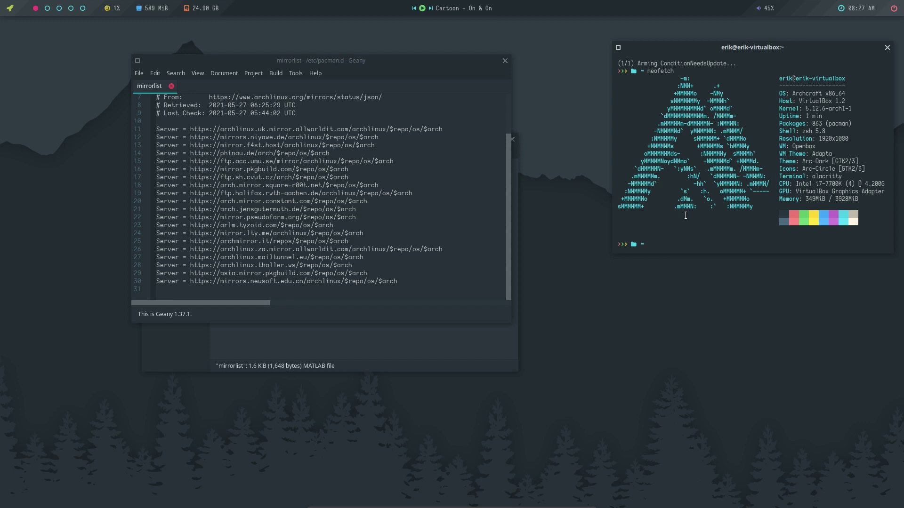
type("sudo pacman -Sy")
key("Return")
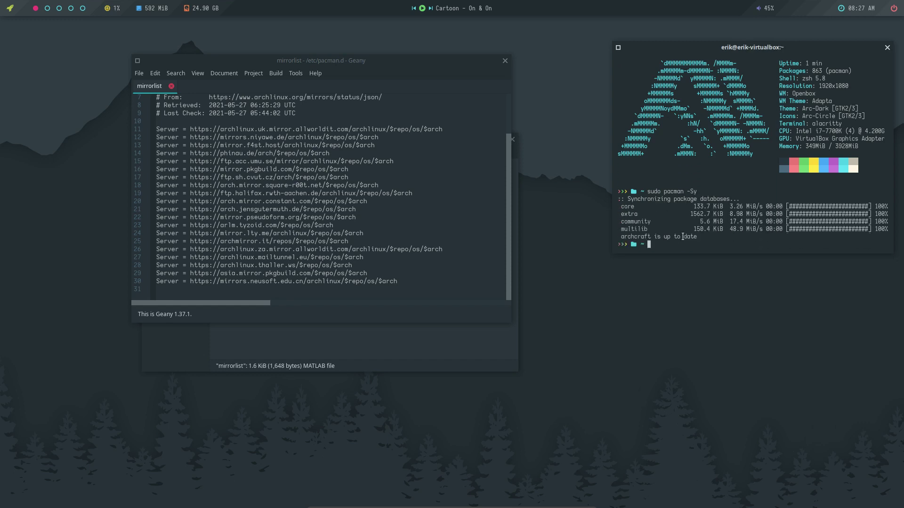
left_click_drag(683, 236, 618, 236)
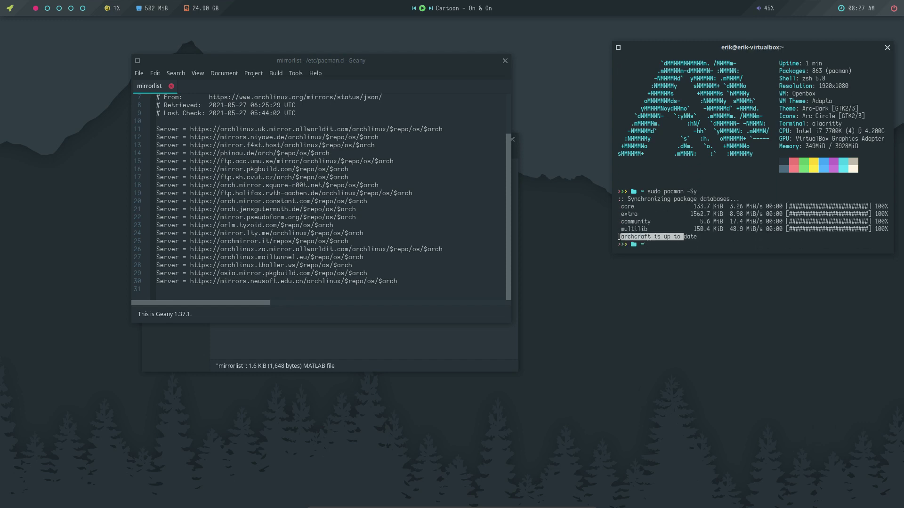
Close the mirrorlist, return to /etc via File System, and open pacman.conf in Geany.
left_click(505, 60)
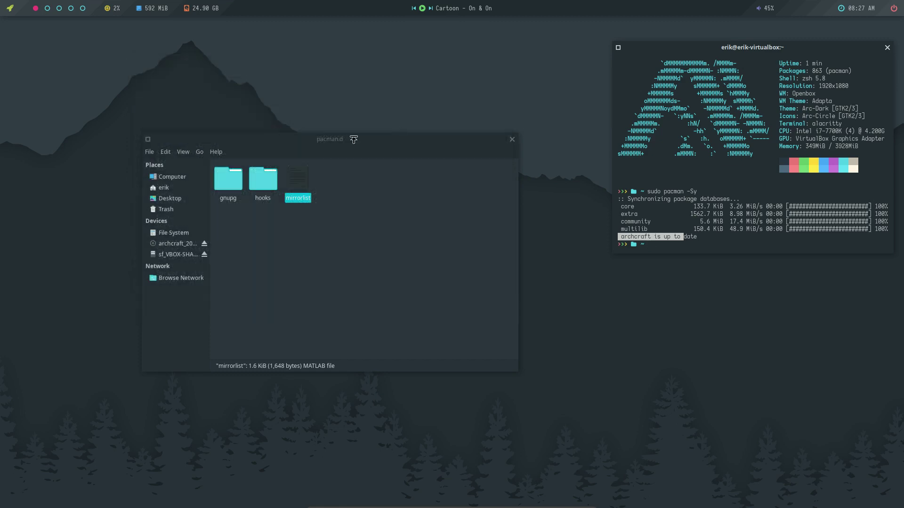
left_click(177, 177)
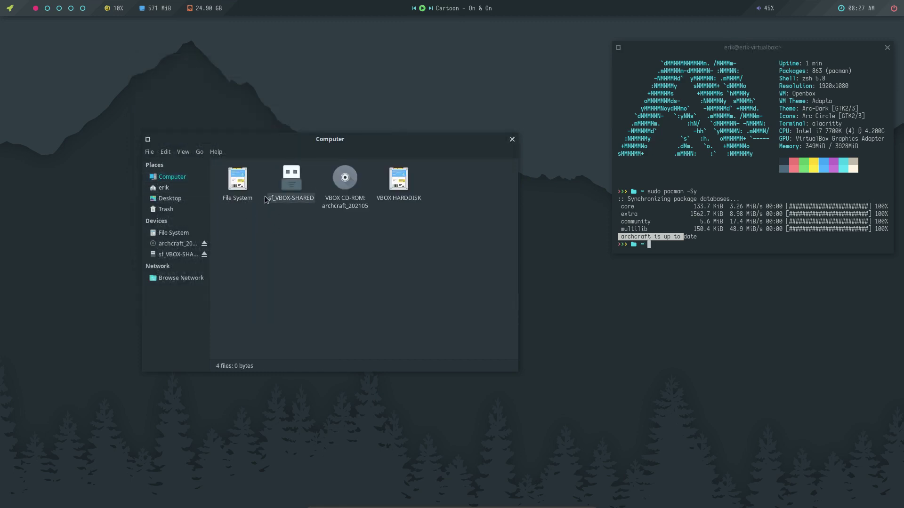
double_click(237, 181)
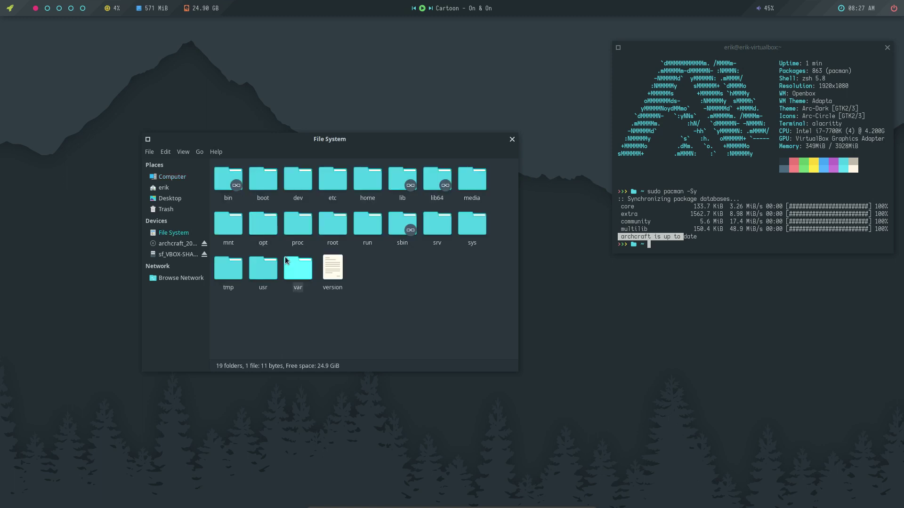
double_click(327, 185)
type("pacma")
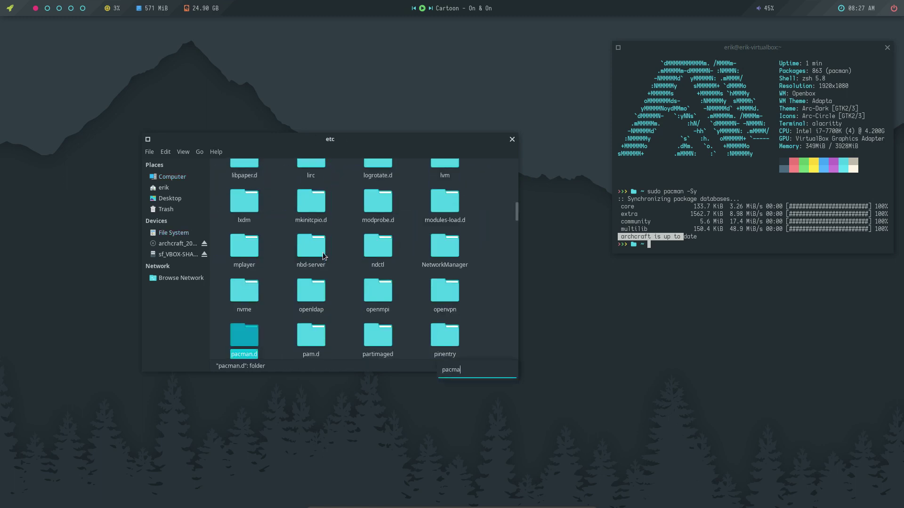
type("n.conf")
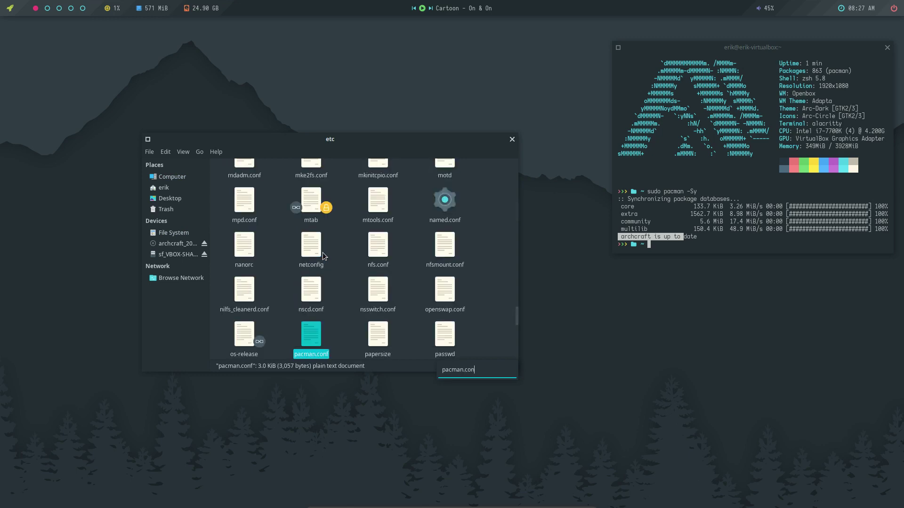
double_click(315, 332)
Scroll to the end of pacman.conf and select the Archcraft repository server address.
scroll(331, 258, "down", 20)
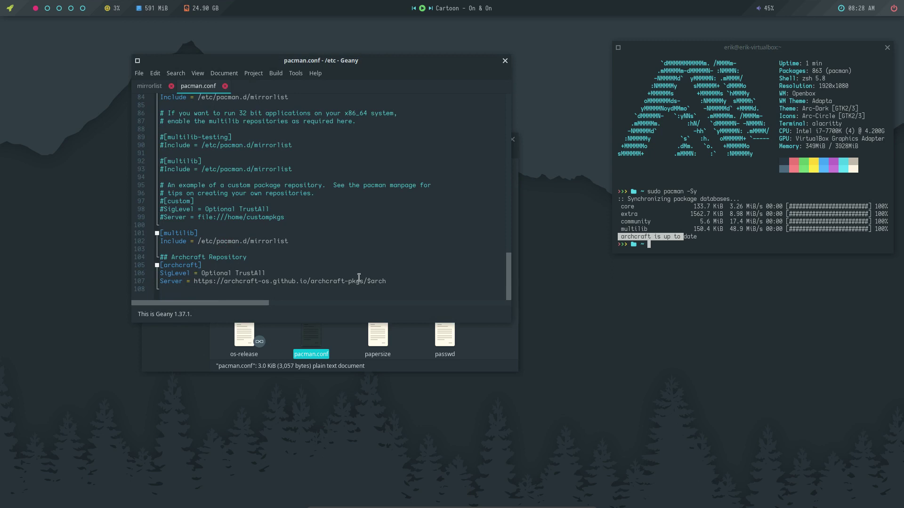
left_click_drag(397, 282, 160, 265)
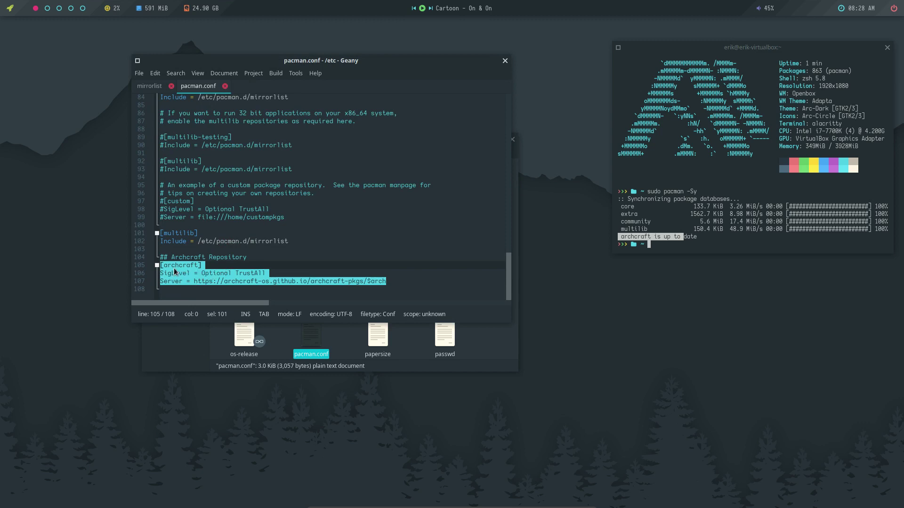
scroll(211, 171, "up", 3)
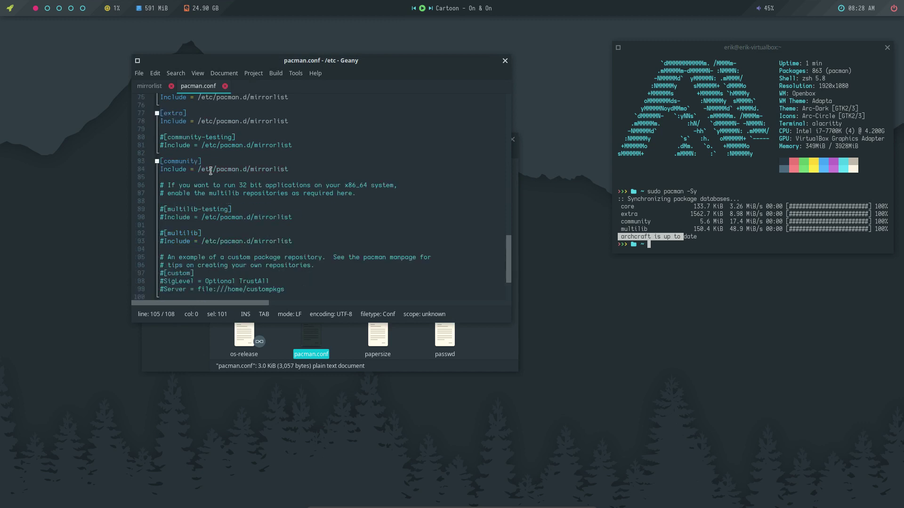
scroll(210, 171, "up", 5)
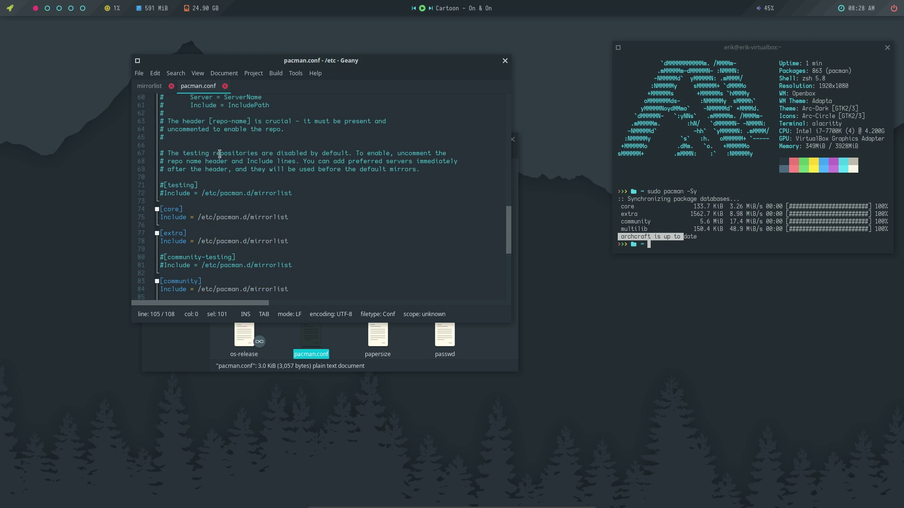
Select the testing and core Include paths, then the whole [archcraft] repository block.
left_click_drag(168, 192, 293, 193)
left_click(195, 218)
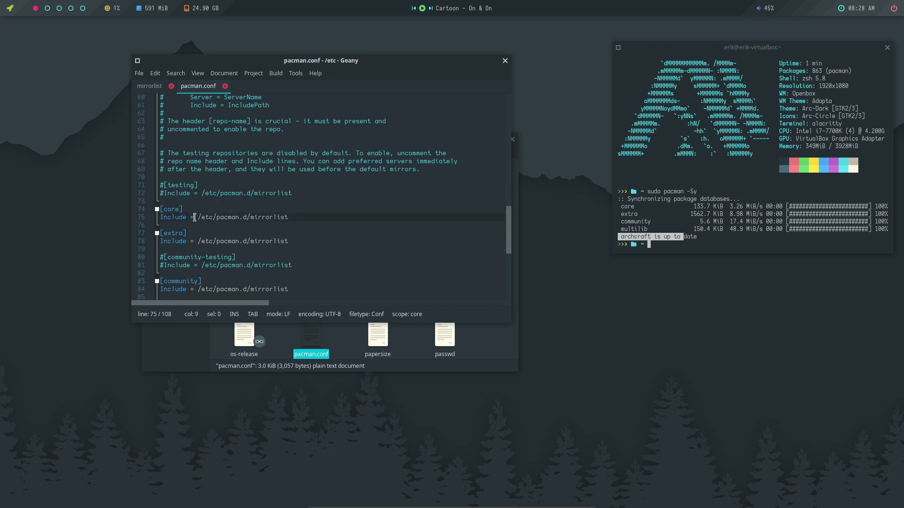
left_click_drag(194, 218, 297, 215)
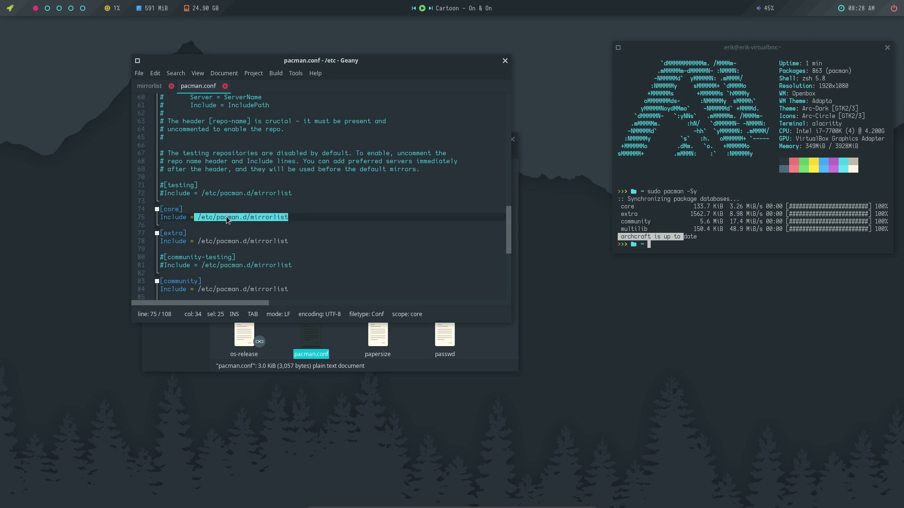
scroll(225, 220, "down", 8)
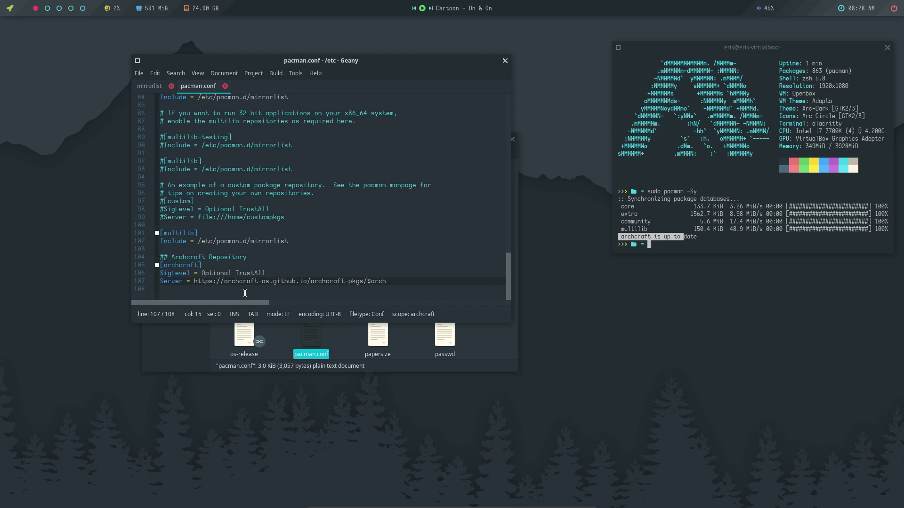
left_click_drag(173, 290, 160, 264)
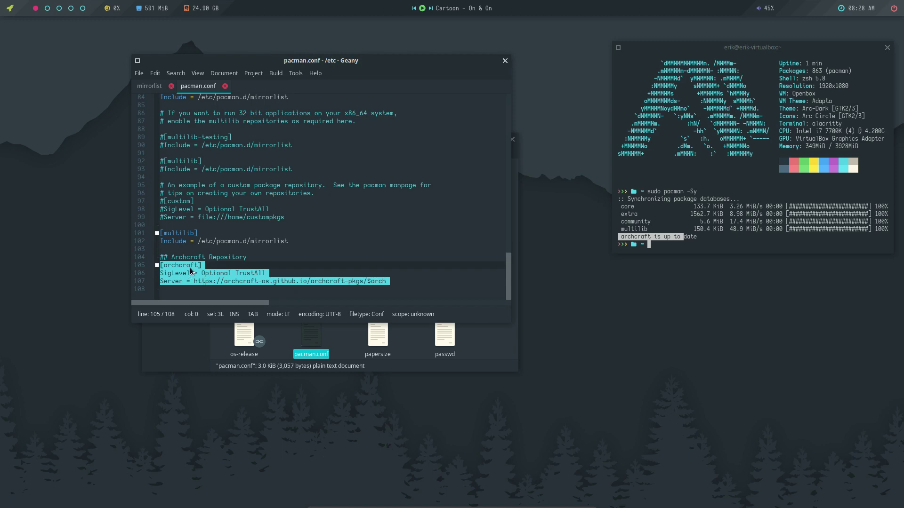
scroll(217, 182, "up", 7)
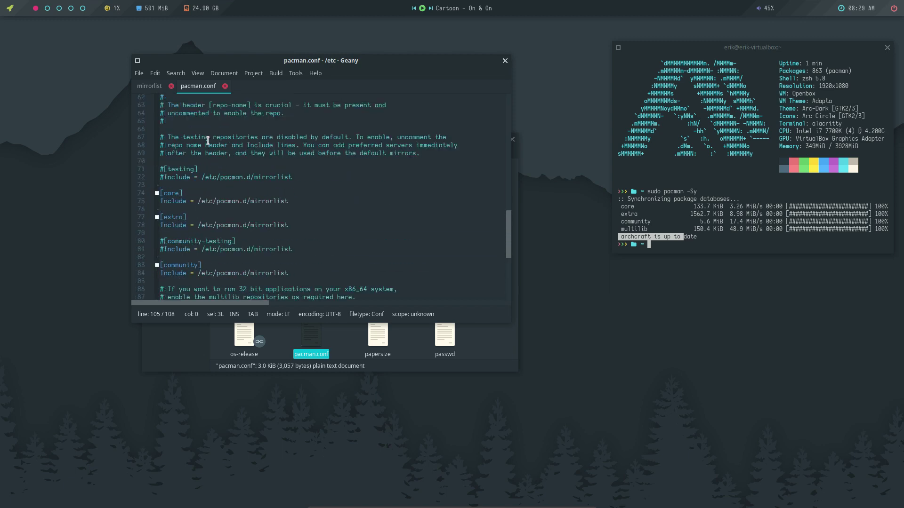
scroll(209, 147, "up", 7)
scroll(209, 145, "up", 3)
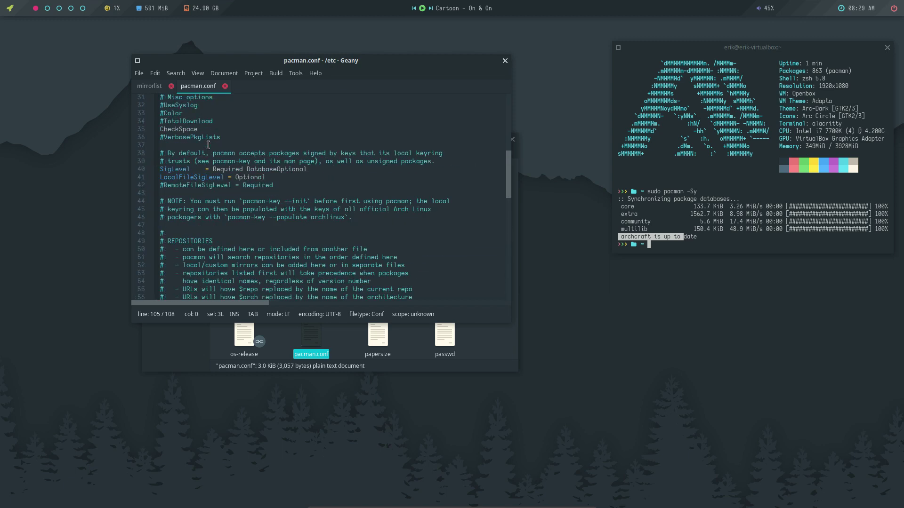
Close Geany, Thunar and the terminal, then show the desktop menu's Applications categories.
left_click(505, 62)
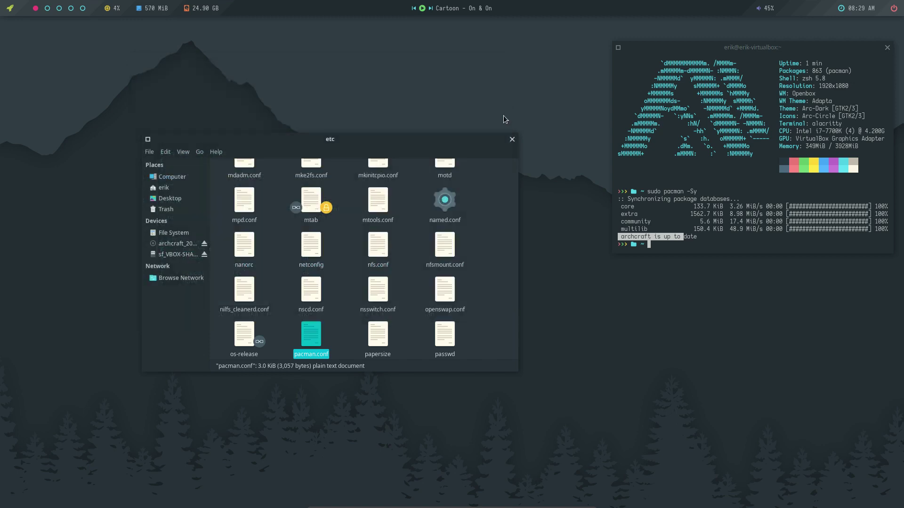
left_click(515, 140)
left_click_drag(866, 47, 701, 61)
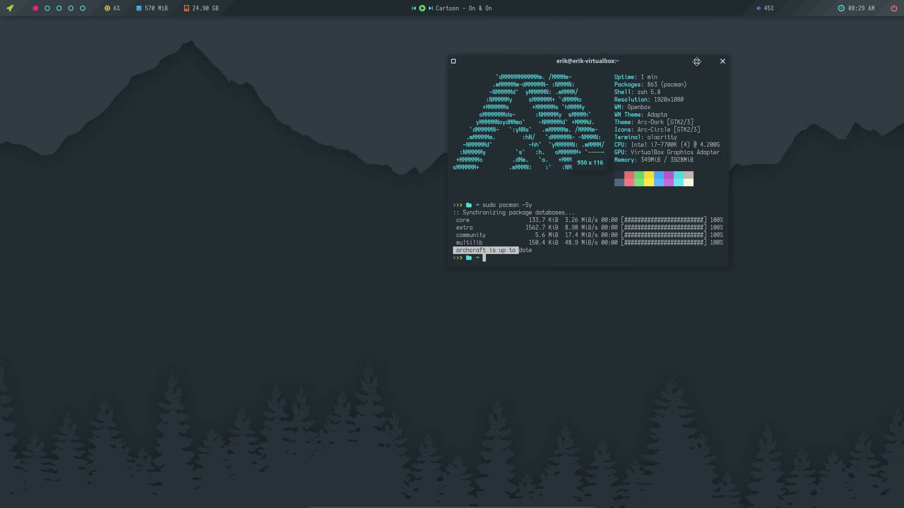
left_click(723, 61)
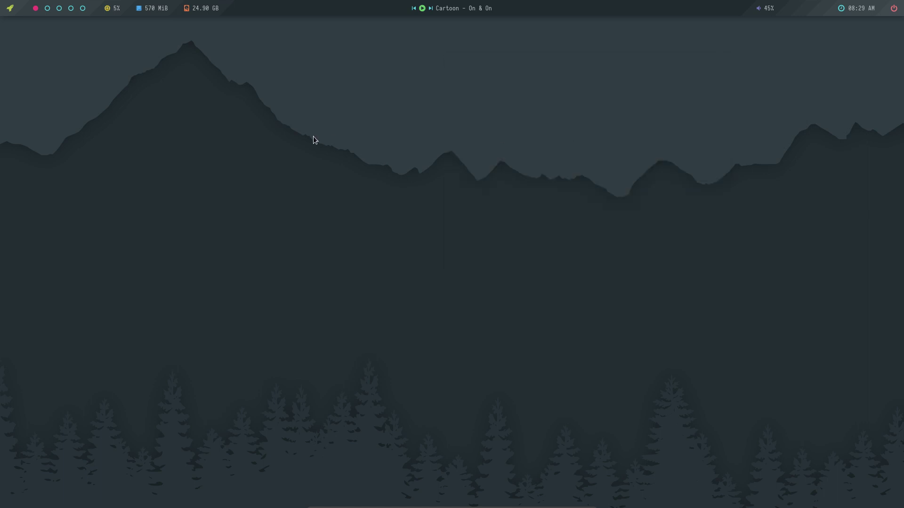
right_click(159, 151)
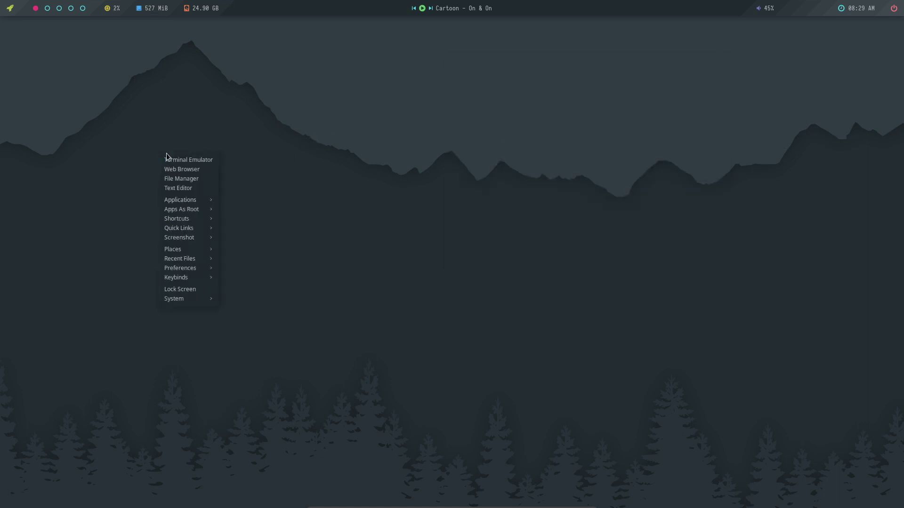
mouse_move(191, 204)
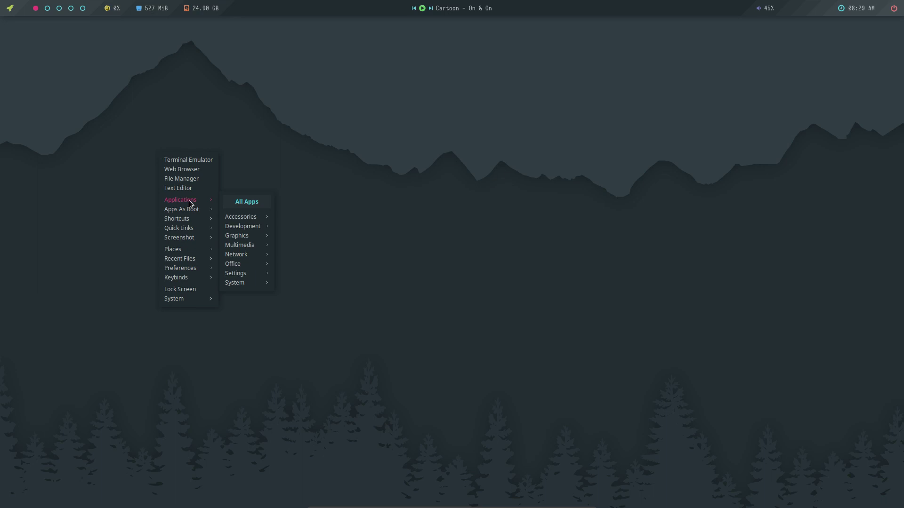